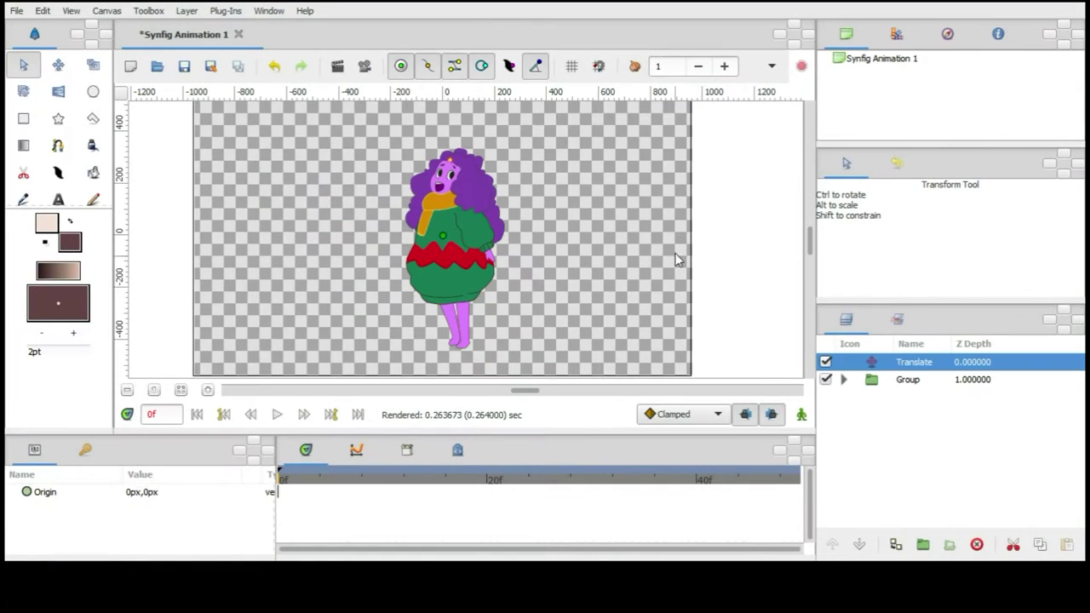
Raise the character at frame 10 to key a position waypoint, then leave Animate Mode
click(381, 484)
drag(444, 236, 444, 222)
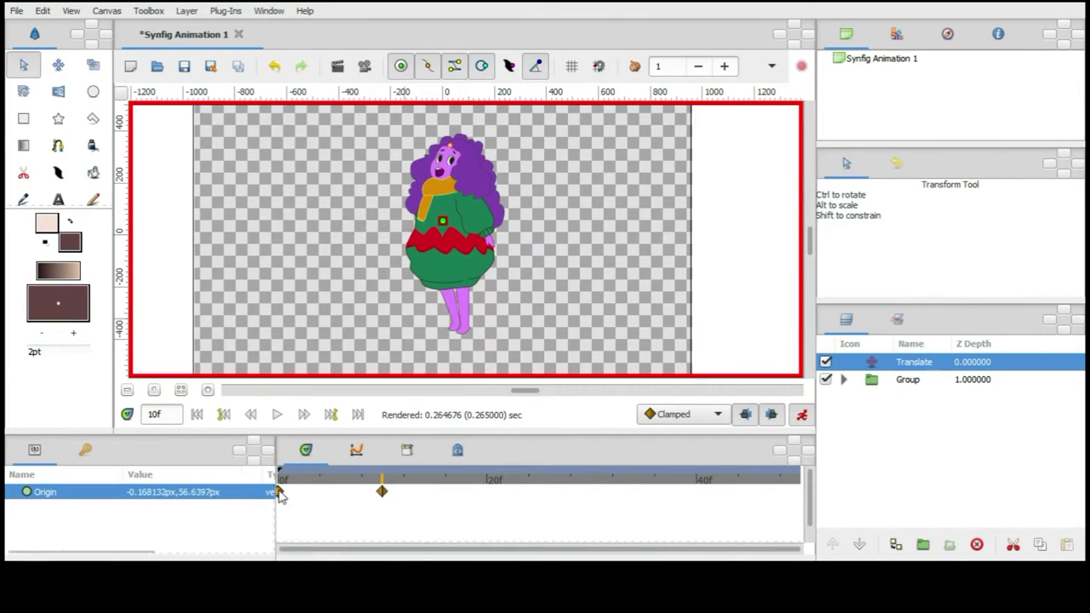
click(801, 415)
Nudge the character at frame 2 to key a waypoint, then scrub to frame 18 to preview the bob
click(281, 481)
click(297, 481)
drag(443, 236, 443, 233)
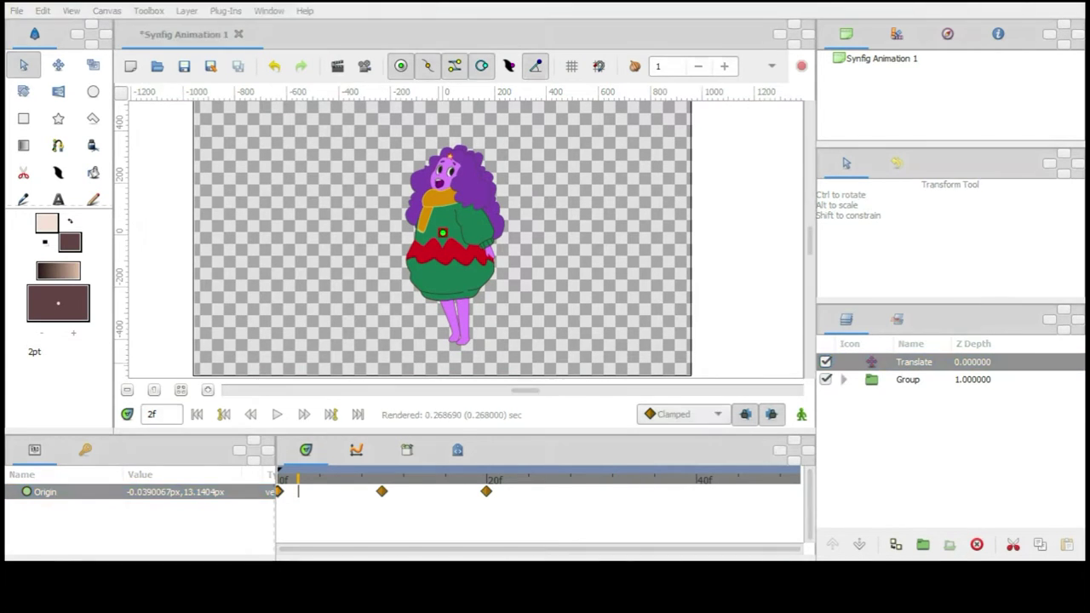
click(278, 482)
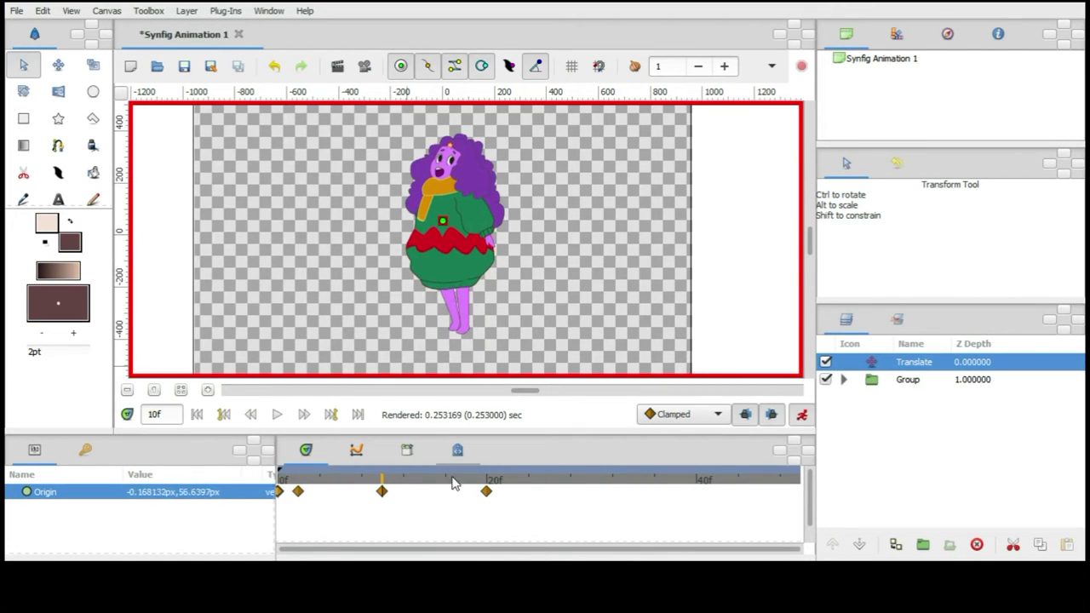
drag(324, 489, 466, 482)
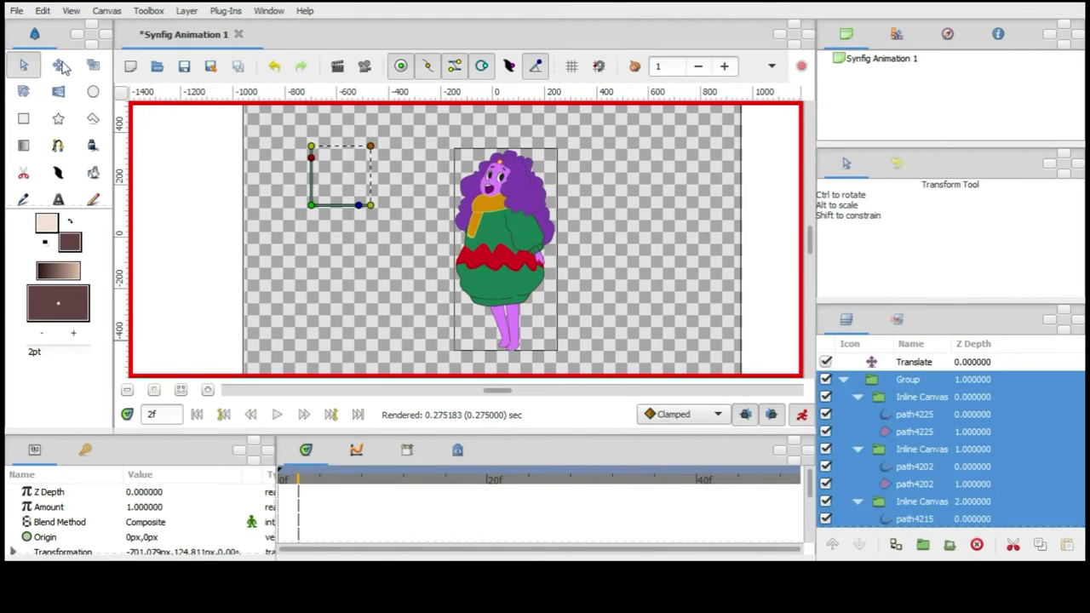
Select all the character's handles and the Translate layer, stepping through frames 21, 24 and 29
drag(432, 126, 591, 341)
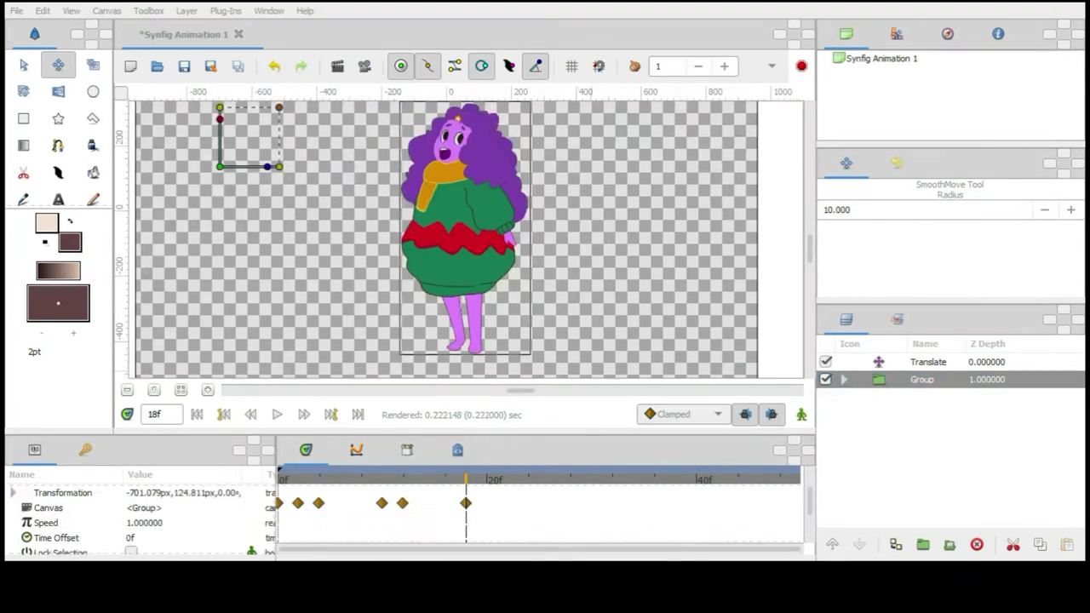
click(305, 415)
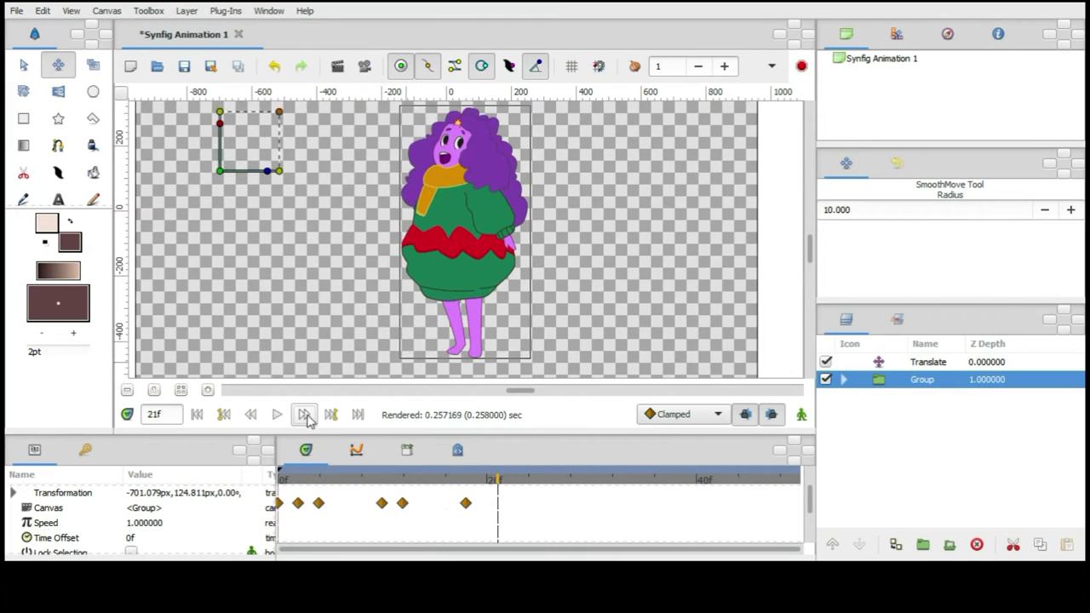
click(529, 479)
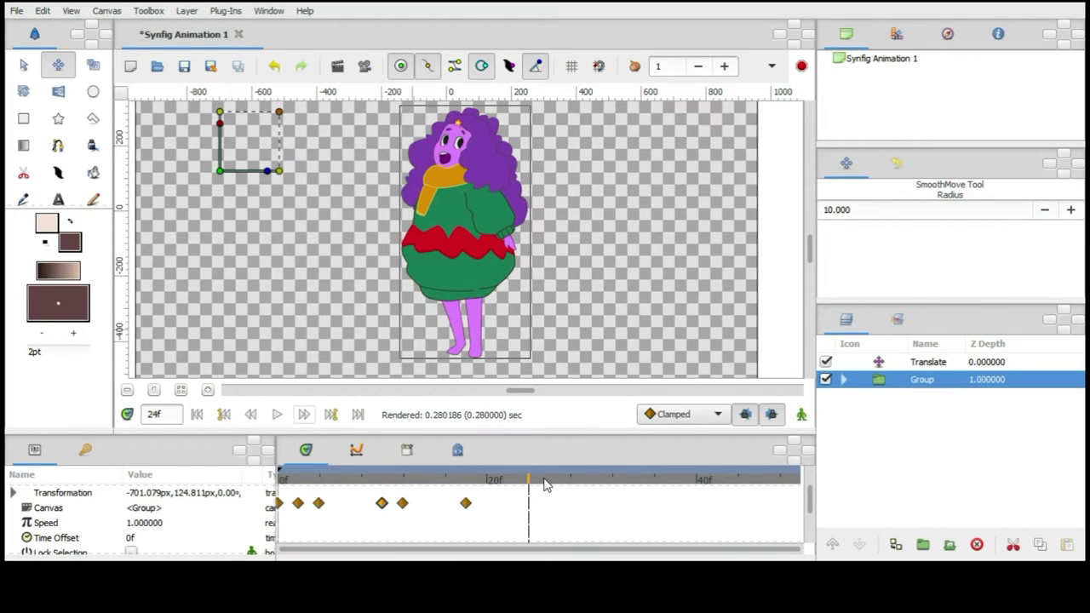
click(929, 362)
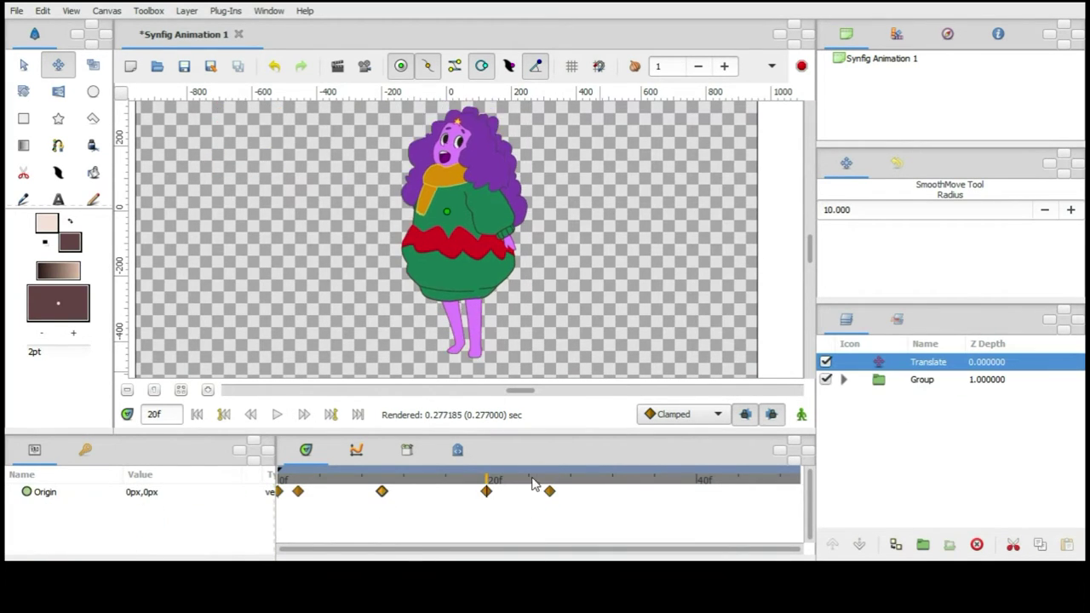
click(580, 479)
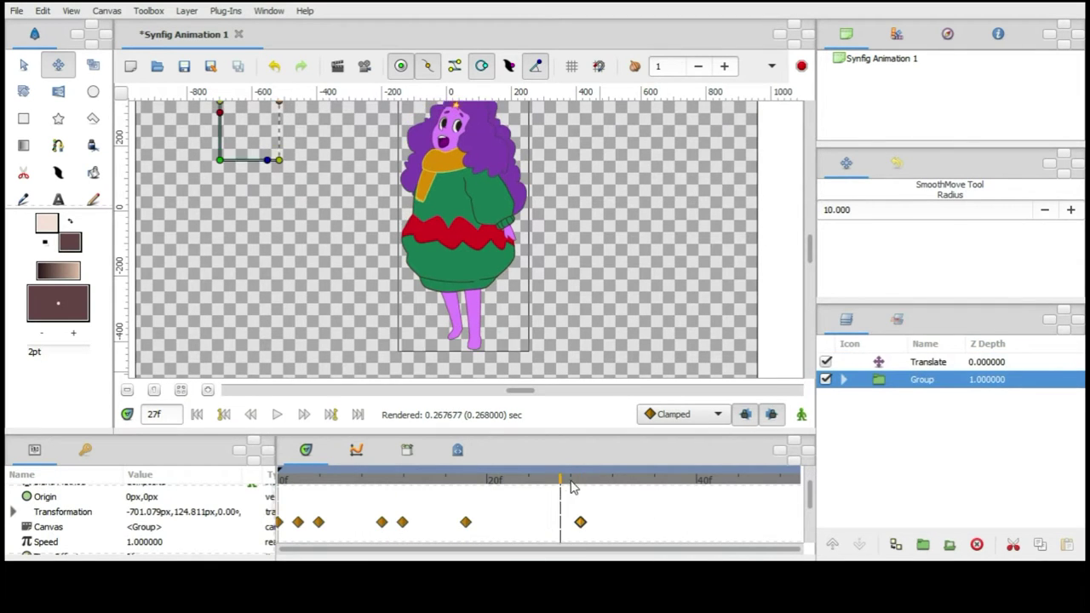
Add a position waypoint at frame 38, return to frame 2 and select path4187
drag(487, 492, 678, 483)
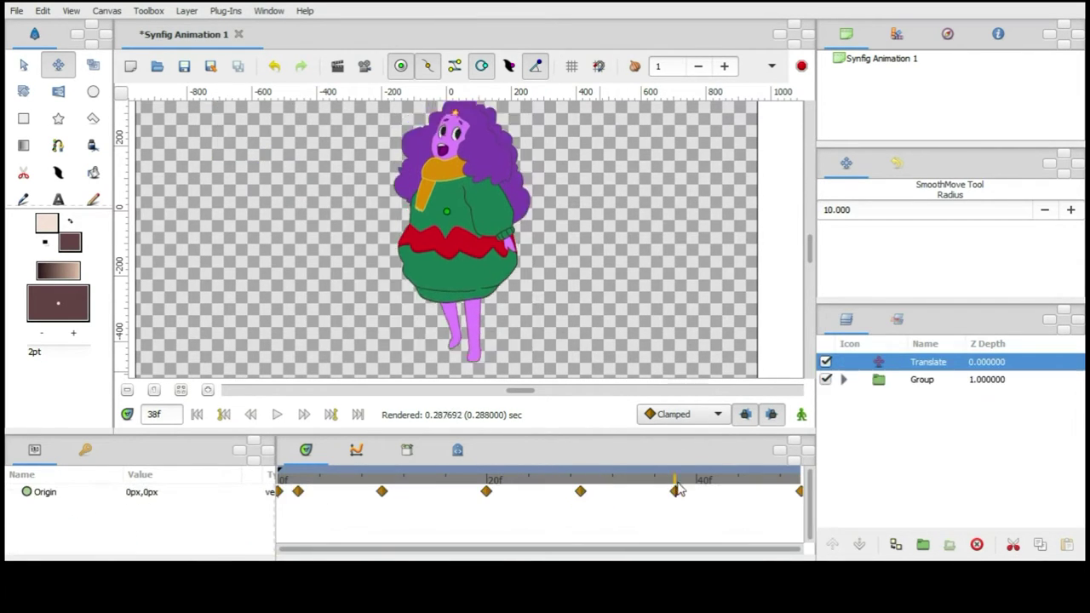
click(306, 506)
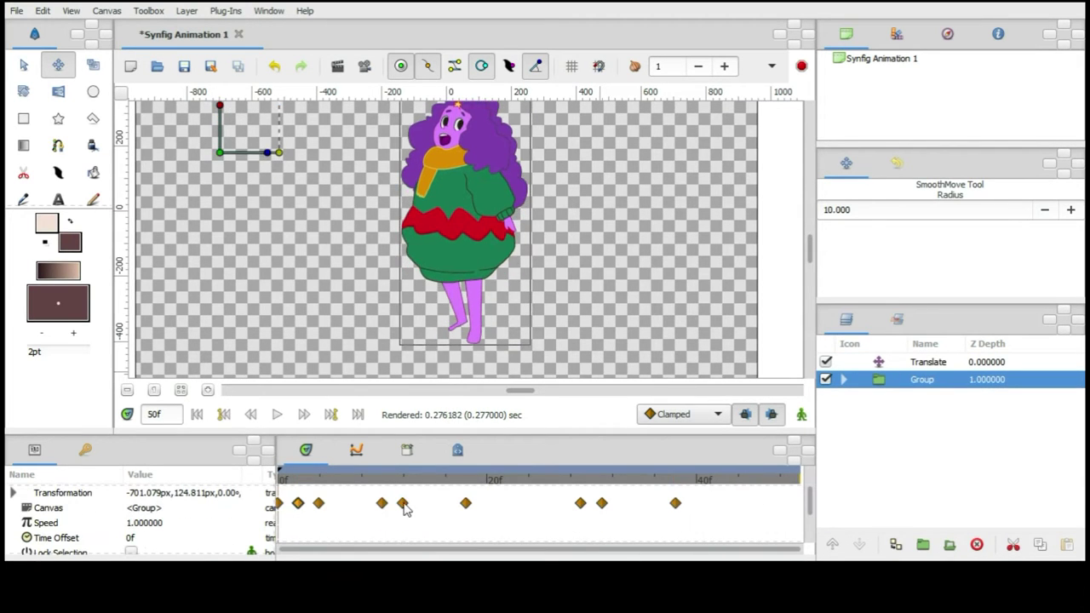
scroll(408, 226, up, 2)
ctrl+click(409, 226)
Expand the arm's Inline Canvas and select the hand path4218 at frame 3
drag(449, 484, 487, 482)
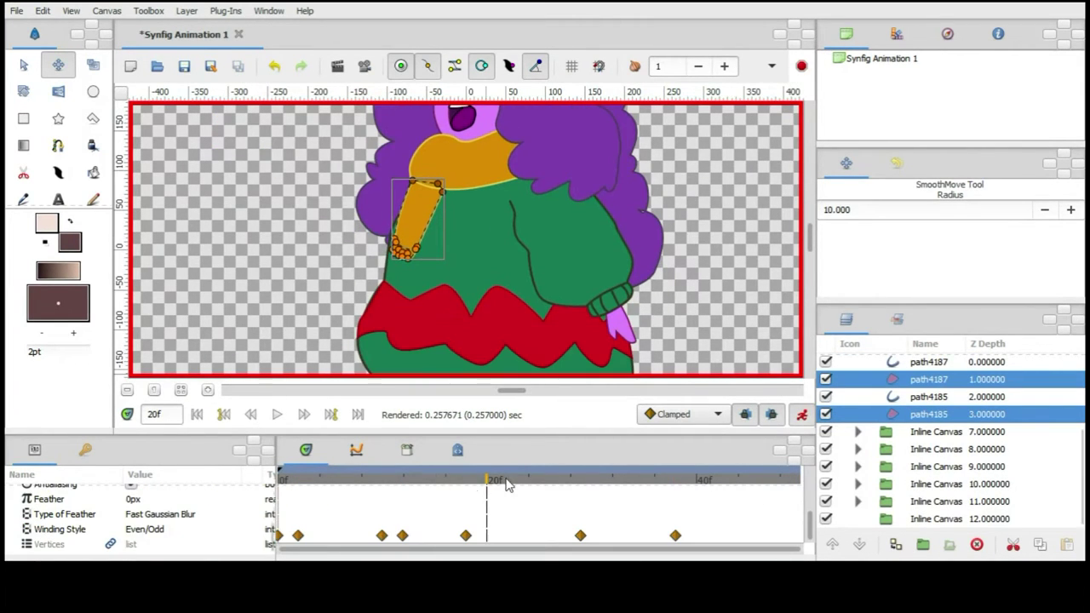
scroll(316, 268, down, 2)
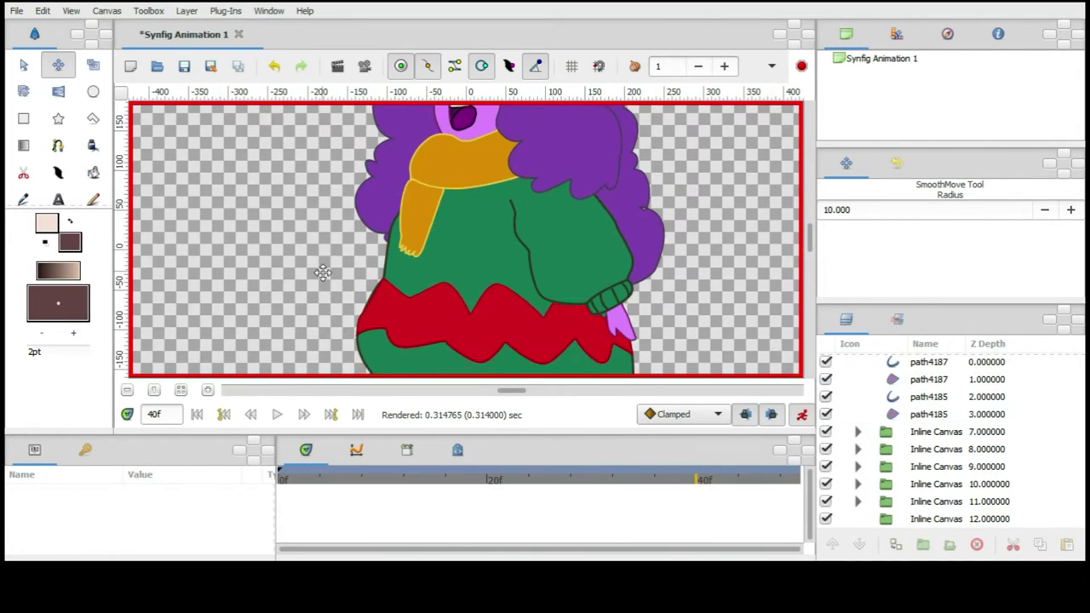
click(891, 385)
click(509, 302)
drag(656, 511, 309, 484)
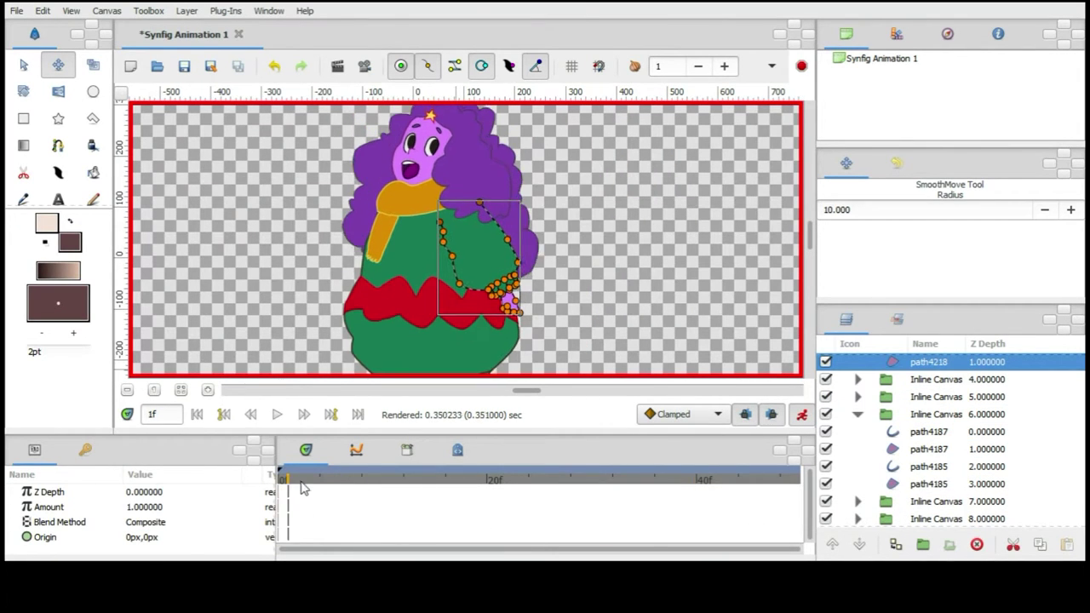
Step through the frames adjusting the hand's vertices, then play the animation from frame 39
key(ctrl+period)
key(ctrl+period)
key(ctrl+period)
key(ctrl+period)
key(ctrl+period)
key(ctrl+period)
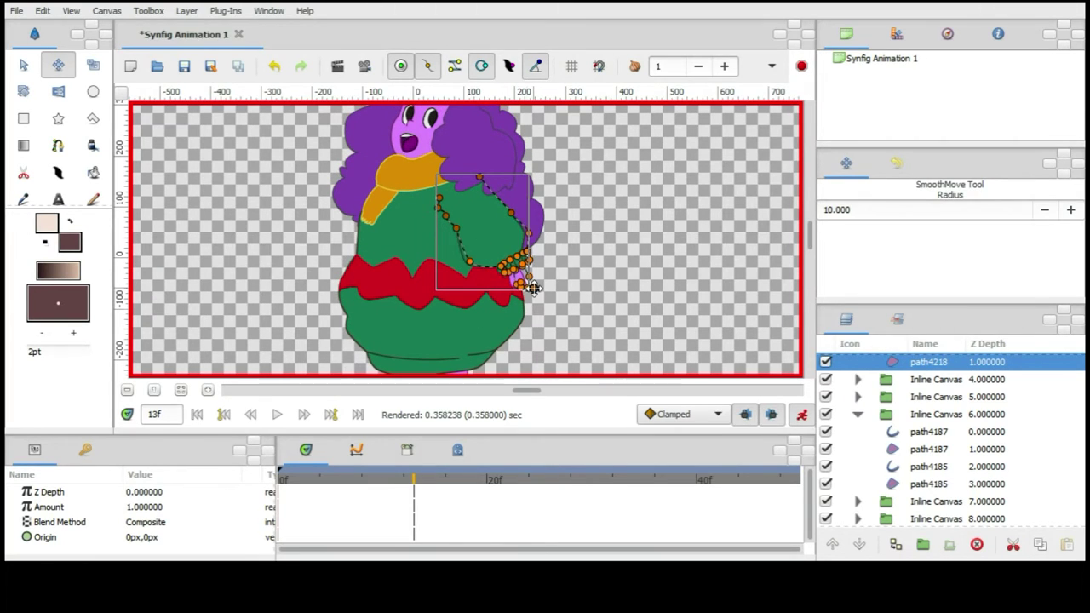
key(ctrl+period)
key(ctrl+period)
key(ctrl+period)
key(ctrl+period)
key(ctrl+period)
key(ctrl+period)
key(ctrl+period)
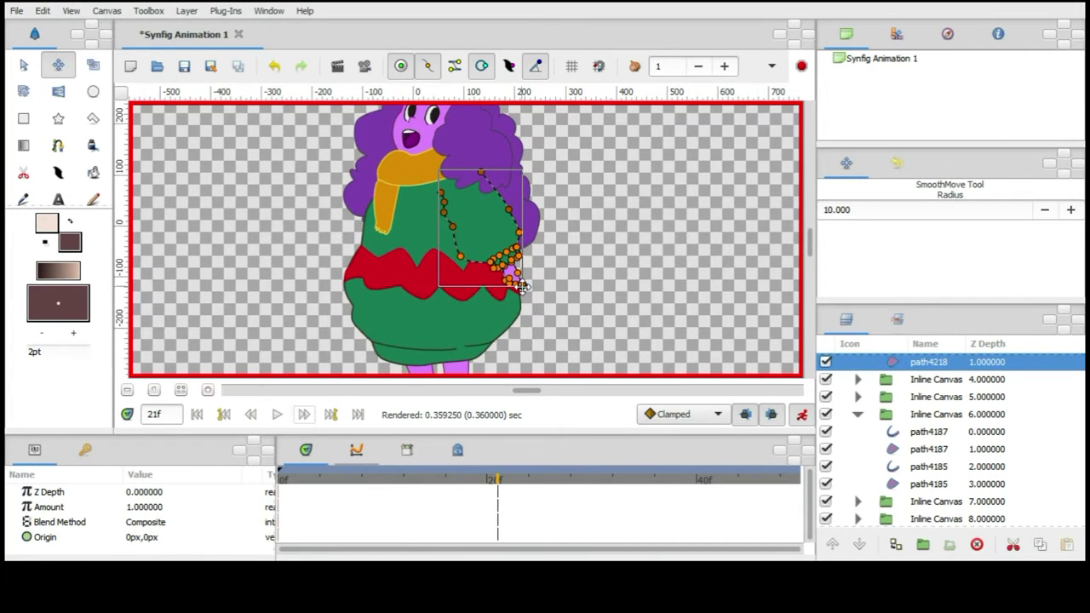
key(ctrl+period)
key(ctrl+period)
key(ctrl+period)
key(ctrl+period)
key(ctrl+period)
key(ctrl+period)
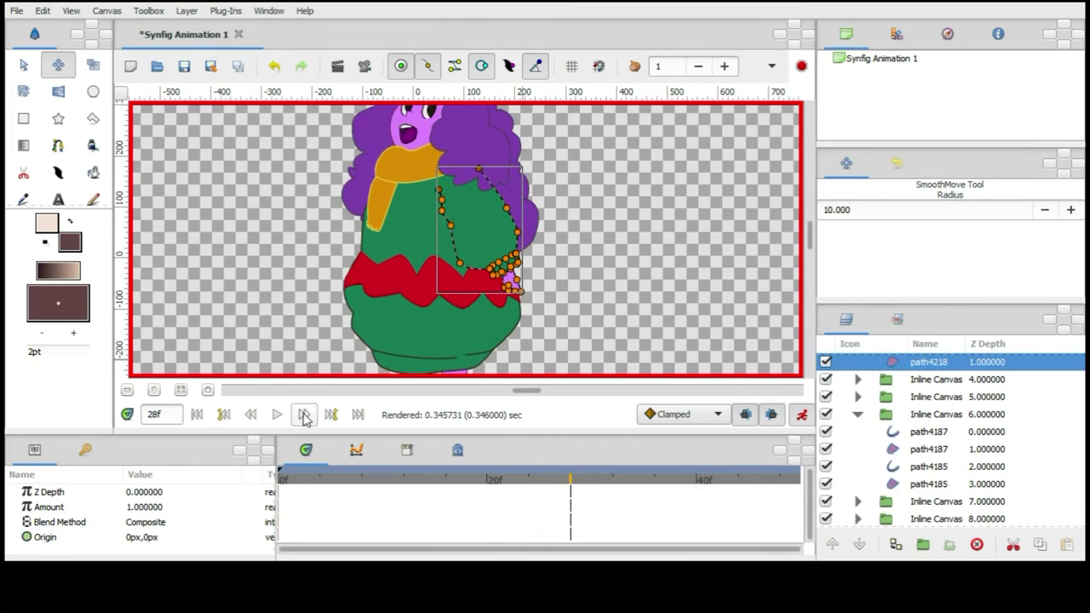
key(ctrl+period)
key(ctrl+period)
key(ctrl+period)
drag(555, 324, 429, 196)
drag(648, 483, 692, 483)
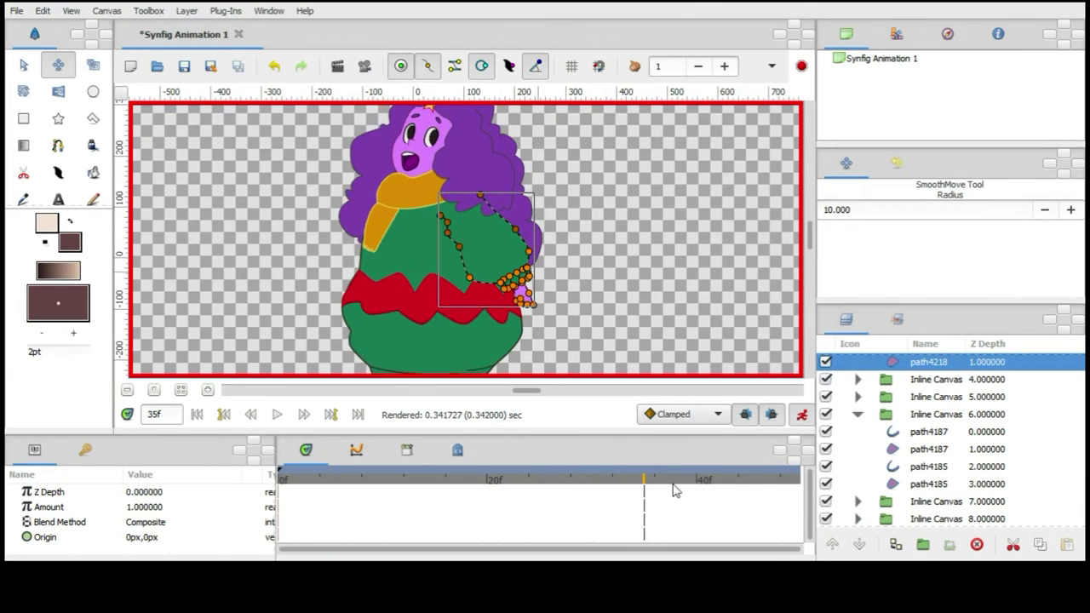
key(space)
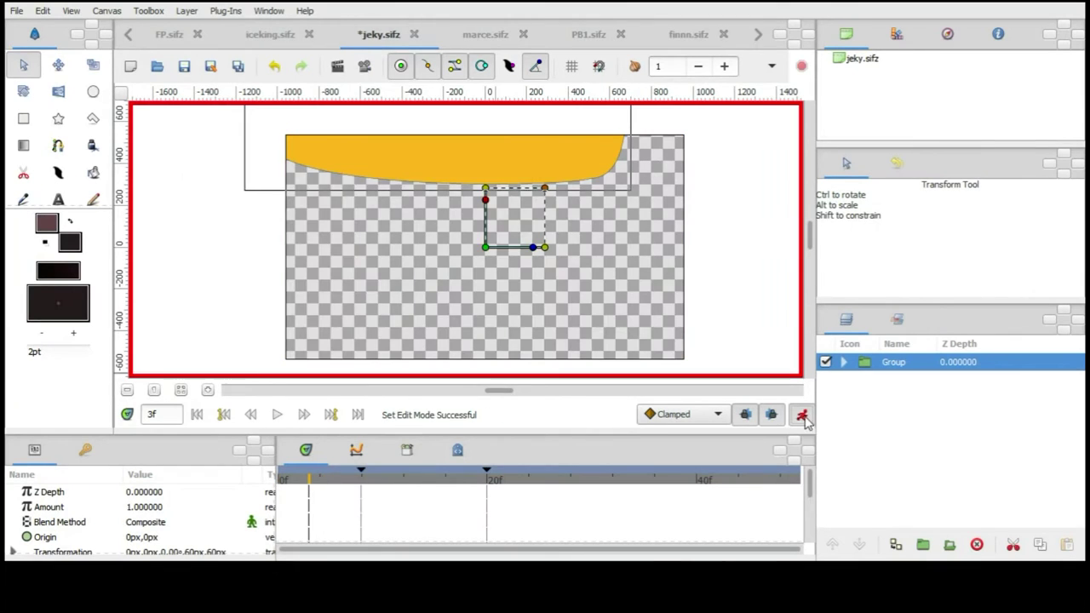
Expand Group > body and select the orange body outline path4819 at frame 6
click(304, 415)
click(304, 414)
click(304, 415)
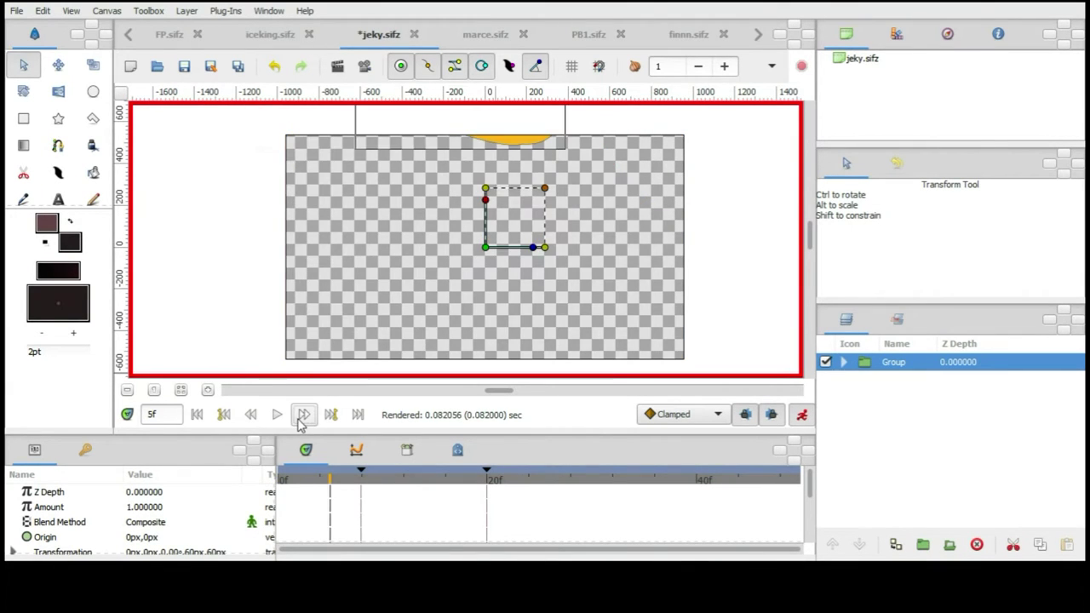
click(304, 415)
click(475, 162)
click(536, 264)
click(304, 415)
Step frame by frame from frame 7 to preview the orange shape's change
click(252, 415)
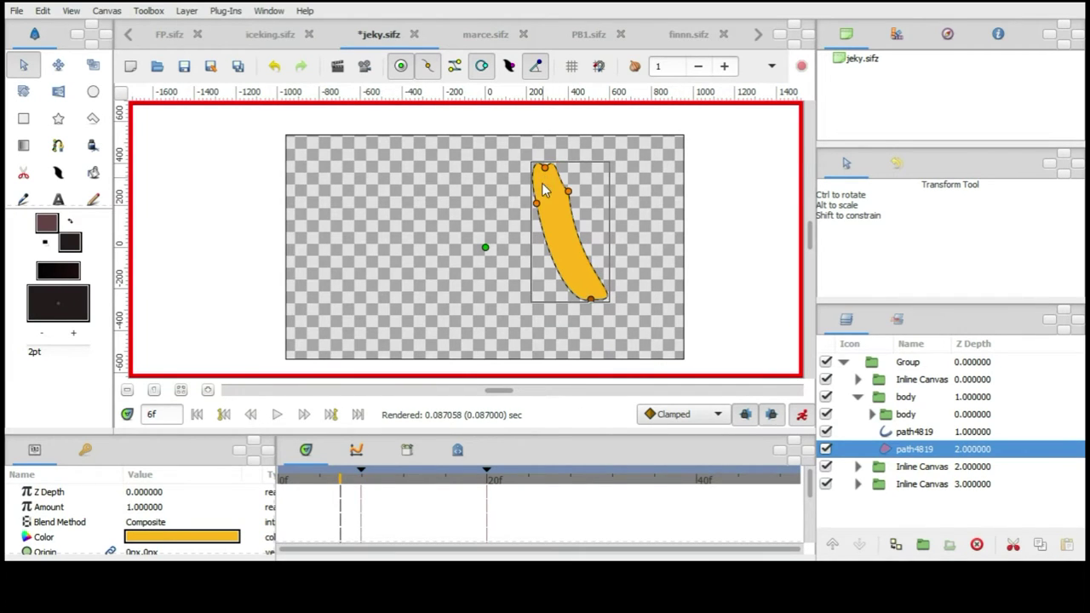
click(304, 415)
click(304, 415)
click(304, 415)
click(305, 414)
click(304, 415)
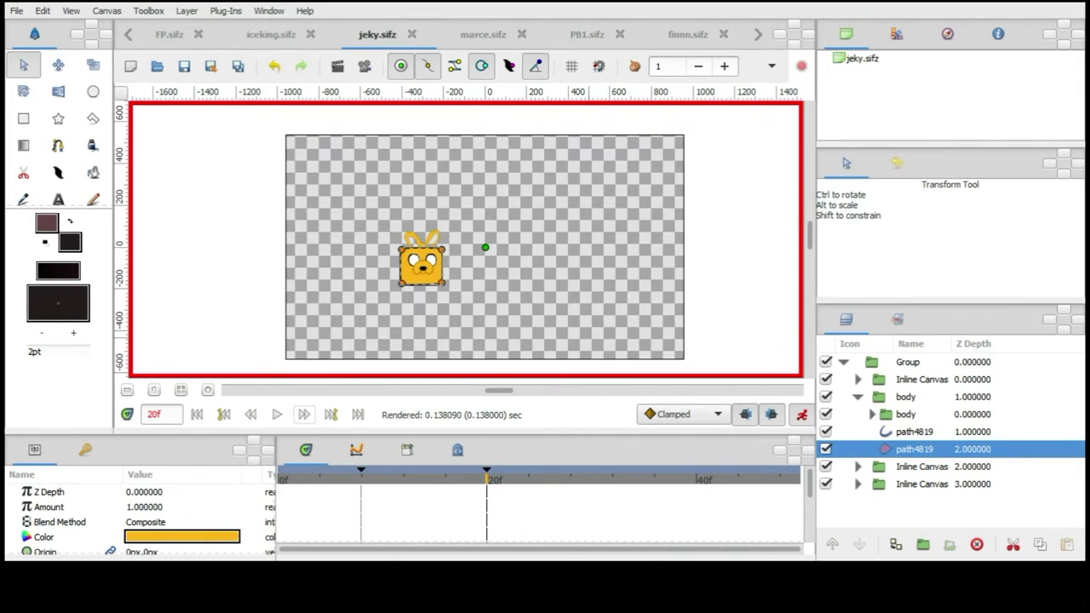
Switch to marce.sifz and select the girl's hair path
click(483, 34)
click(367, 281)
click(482, 288)
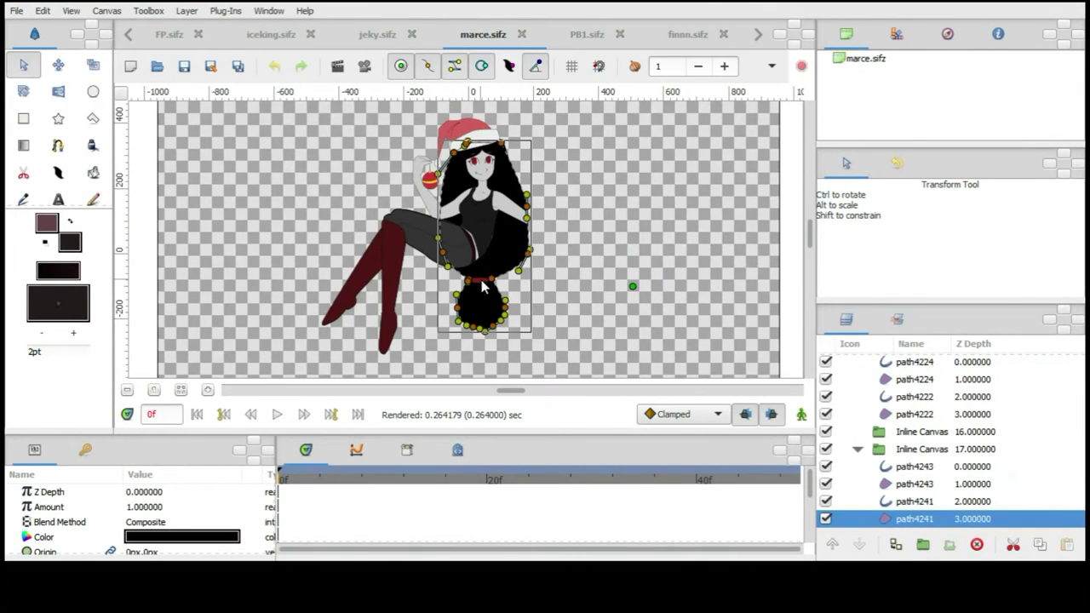
Zoom in on the girl's face and select, then deselect, the eye path layers
scroll(458, 206, up, 2)
scroll(458, 205, up, 2)
click(349, 217)
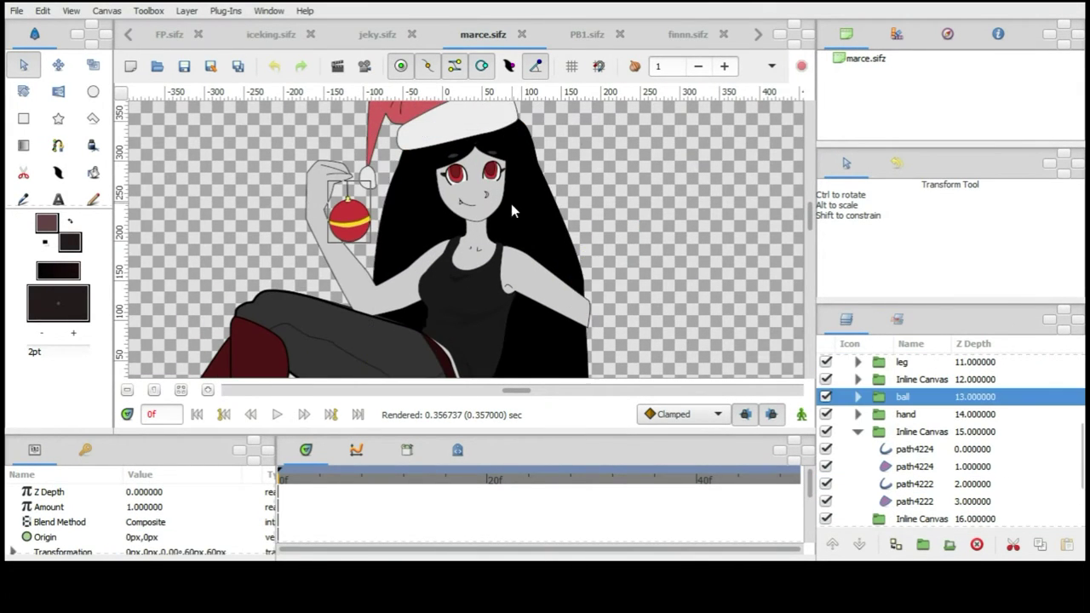
scroll(528, 220, up, 2)
click(482, 182)
click(426, 182)
click(712, 242)
Select the eye outline path4228 in its Inline Canvas and show its handles on the face
click(911, 380)
scroll(511, 238, up, 1)
scroll(903, 409, down, 2)
click(911, 404)
scroll(831, 390, up, 2)
click(912, 402)
shift+click(912, 454)
click(977, 544)
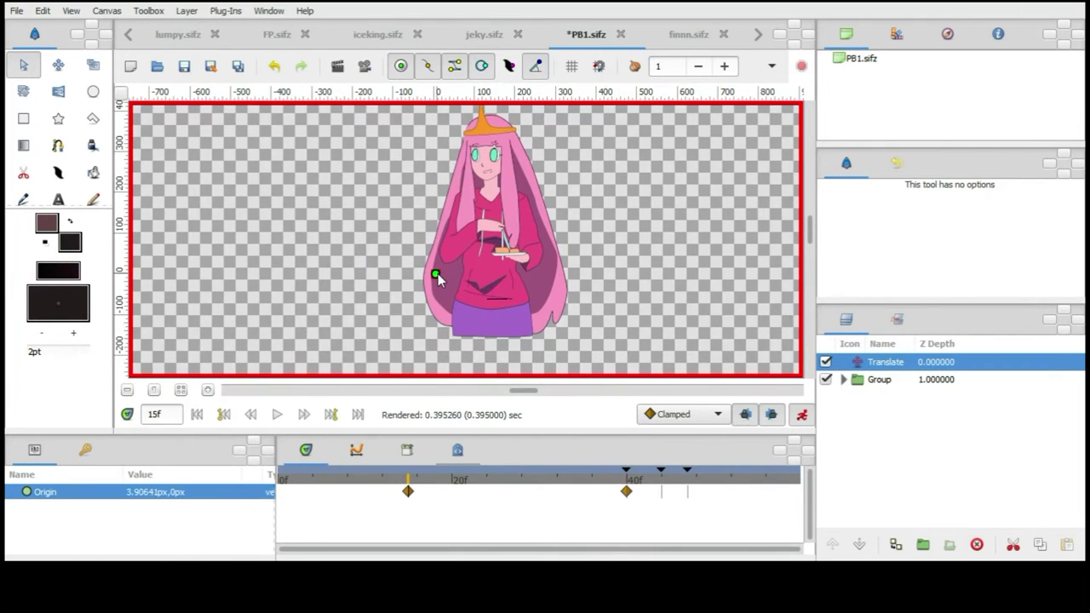
Shift the princess's position to key waypoints from frame 28 to frame 42
drag(434, 274, 437, 281)
click(522, 479)
click(501, 480)
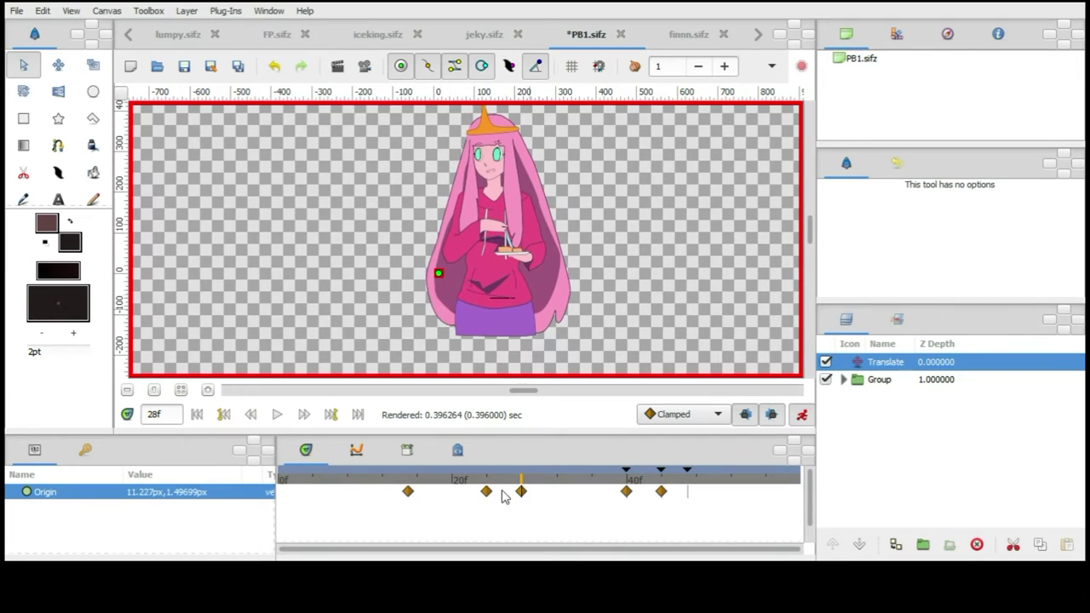
click(644, 479)
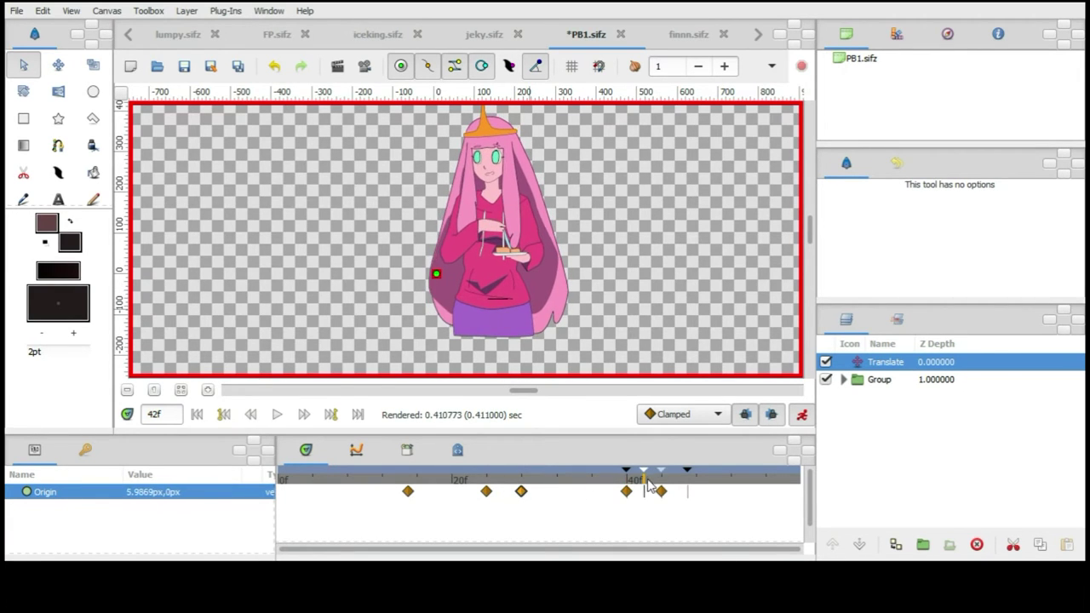
Step forward frame by frame to preview the princess's sway
click(309, 417)
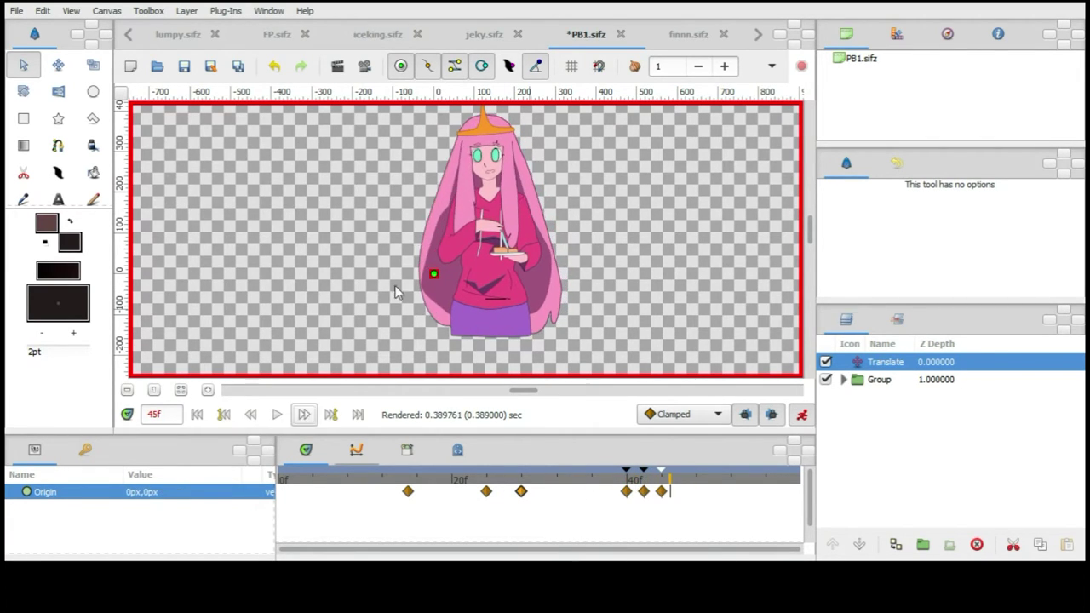
scroll(401, 169, up, 3)
click(308, 416)
click(308, 417)
click(308, 416)
click(309, 417)
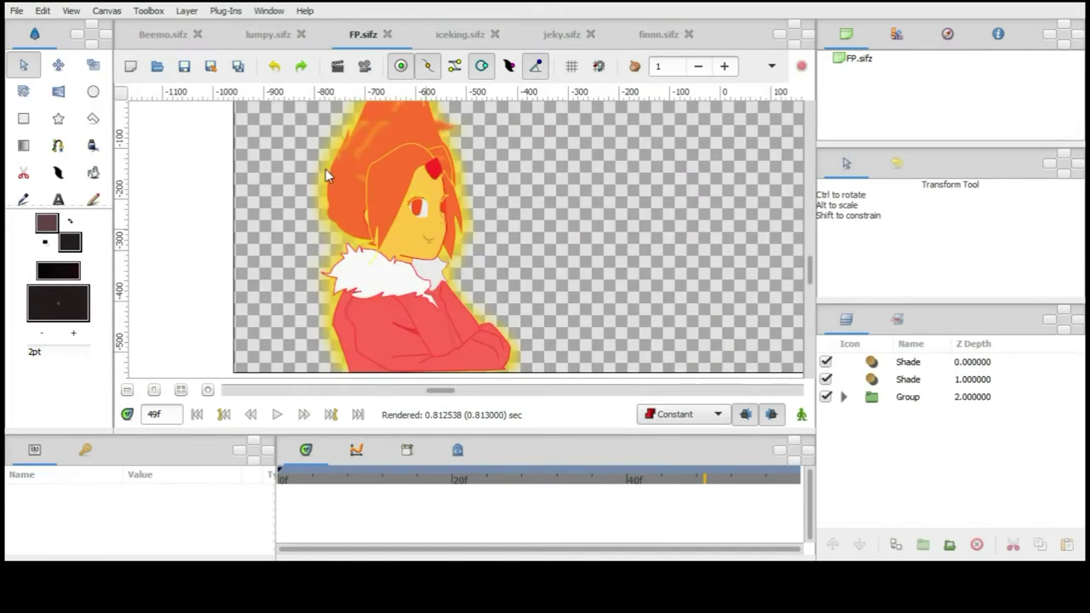
Expand the hair group, select the hair strand path and pull a vertex into a new shape
click(325, 169)
scroll(325, 169, up, 1)
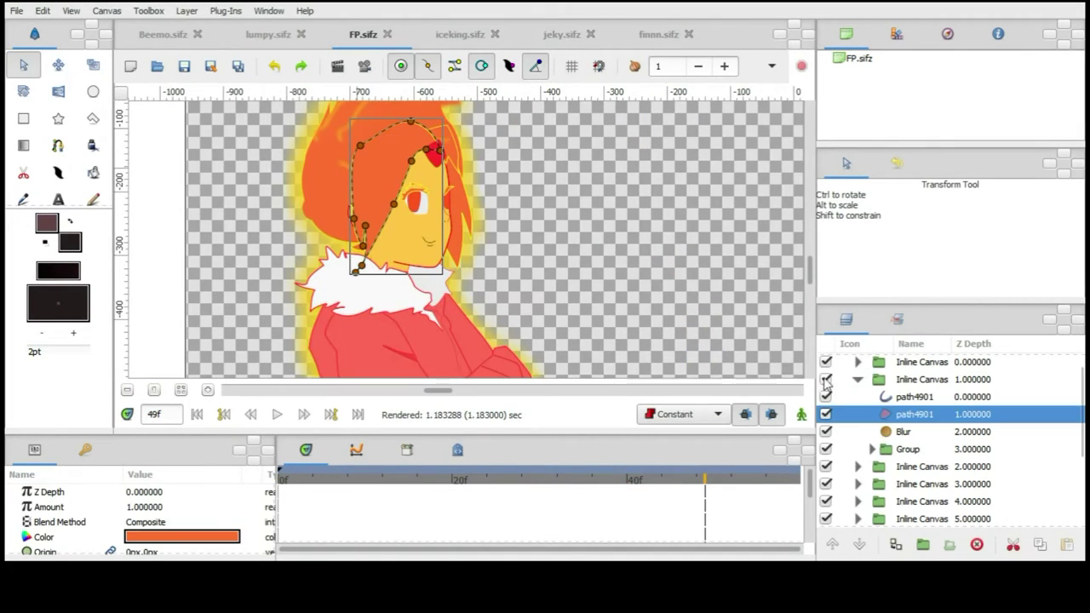
click(426, 312)
drag(534, 300, 530, 299)
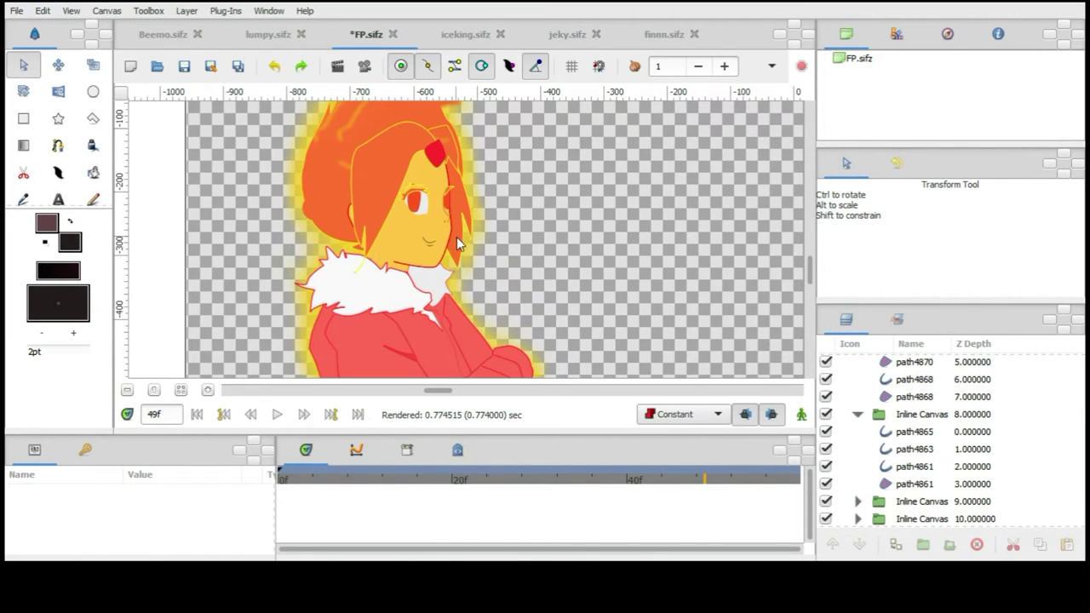
scroll(540, 364, down, 1)
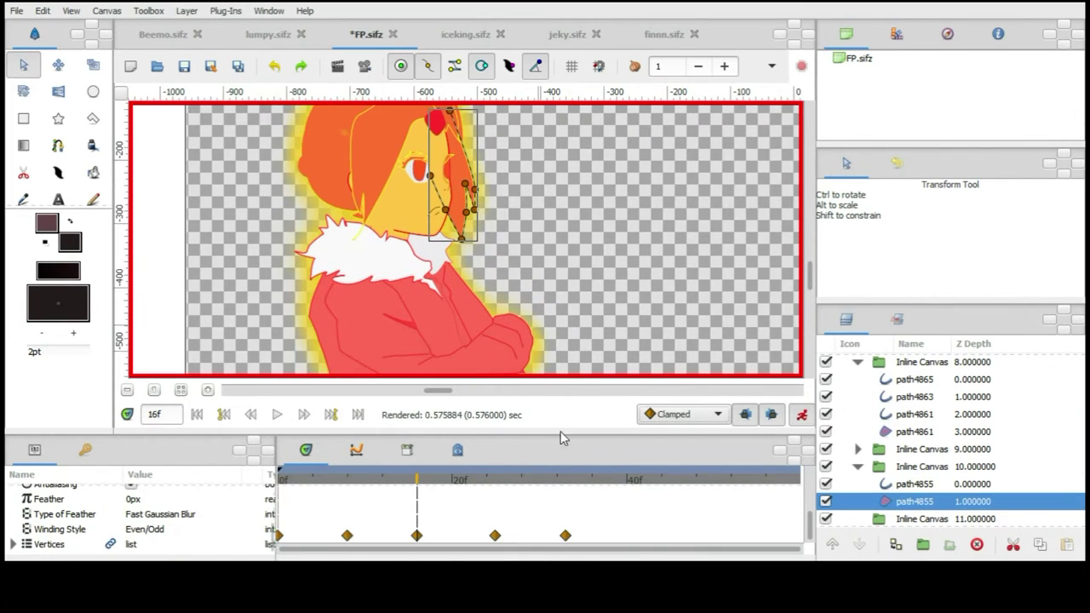
Jump to the frame-33 waypoint, switch to the SmoothMove tool and deselect the path
click(566, 482)
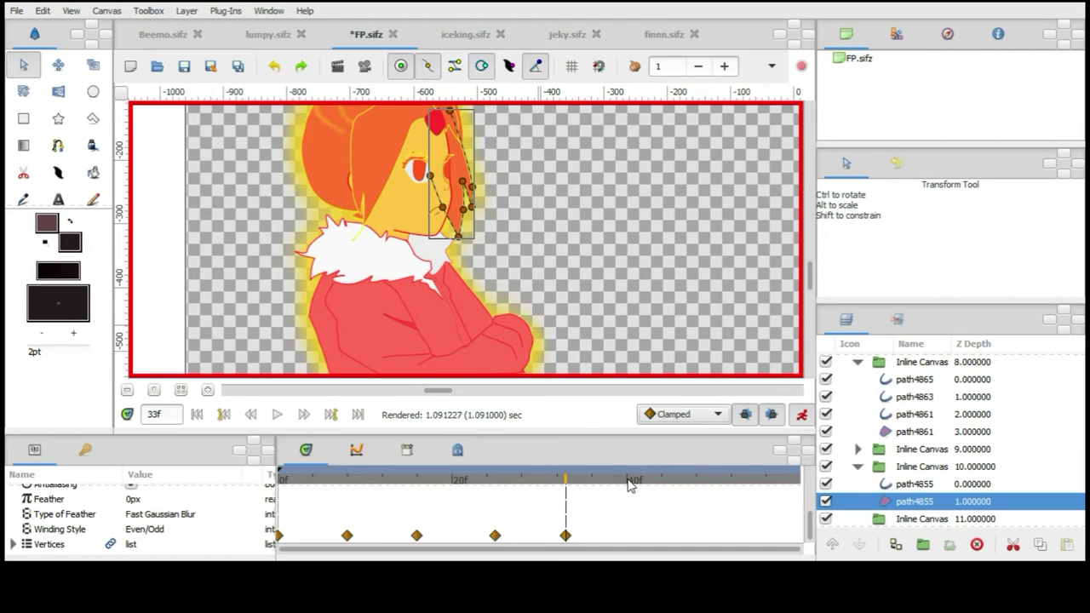
key(alt+v)
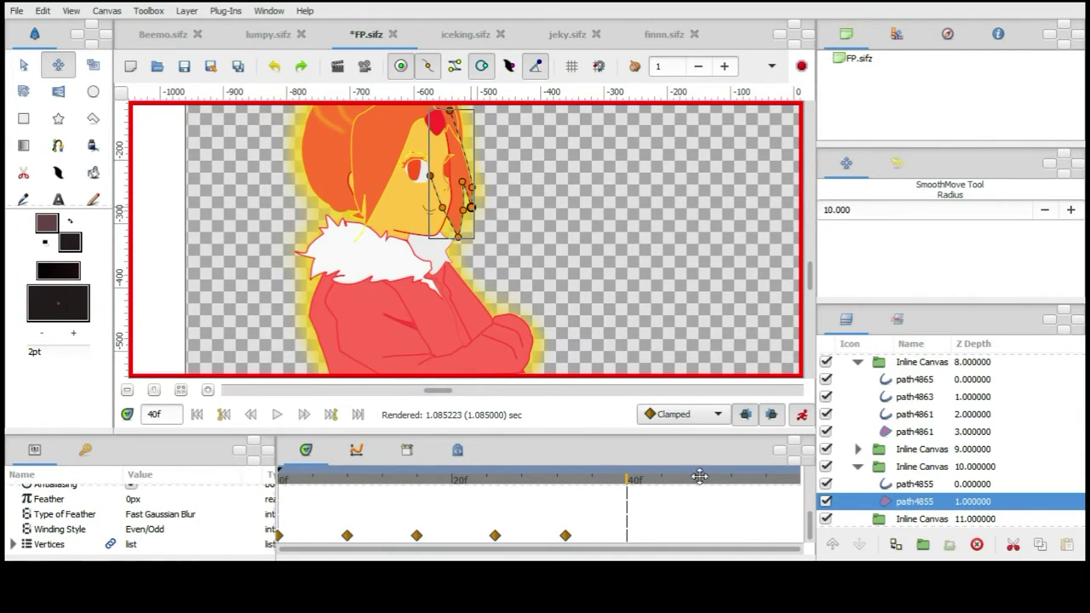
click(544, 253)
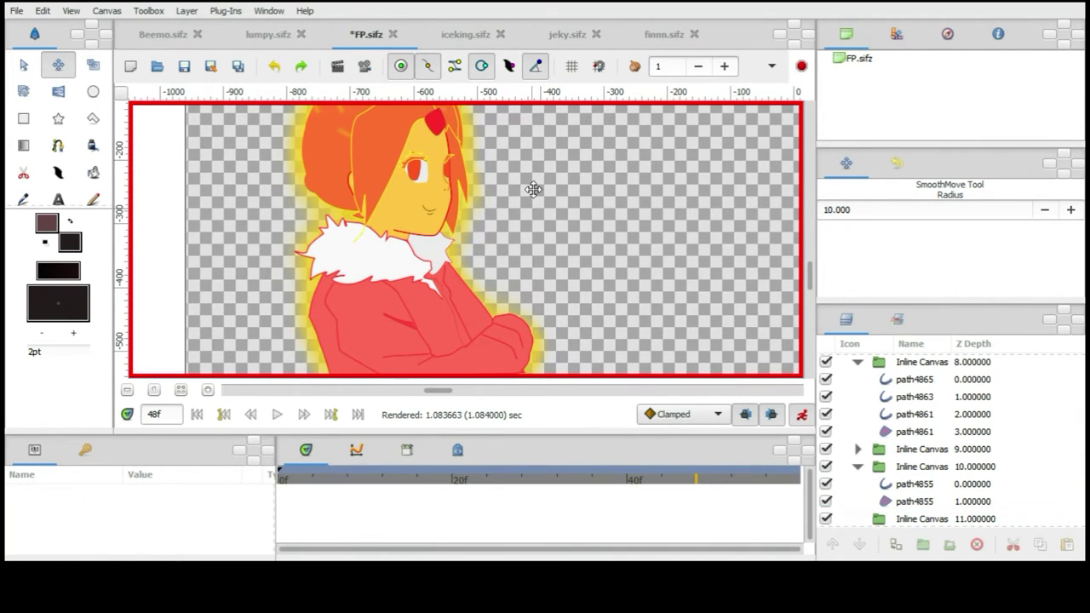
scroll(536, 196, down, 2)
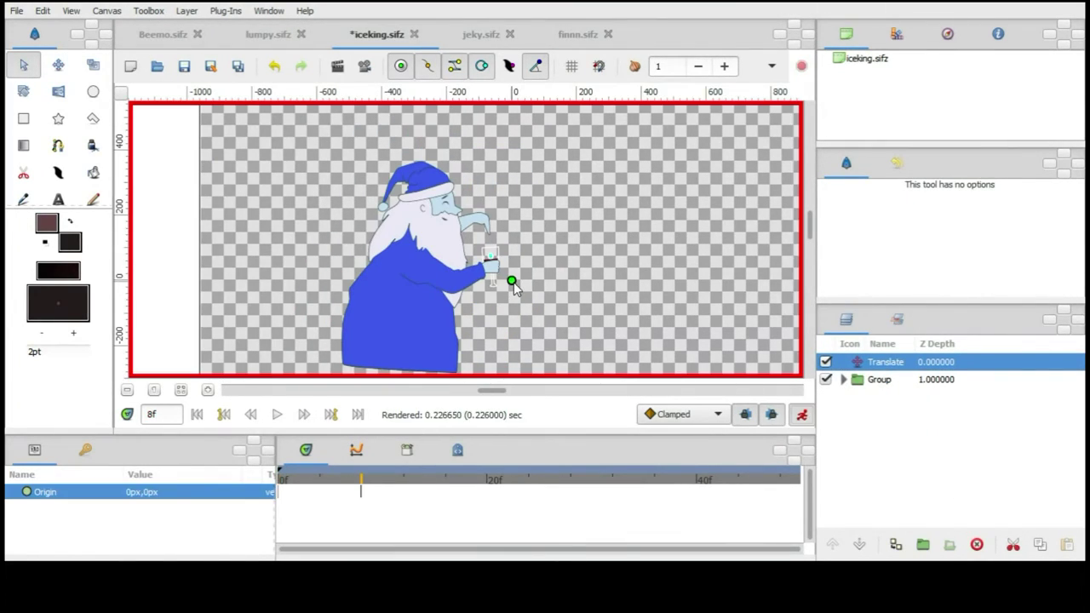
Nudge the wizard's hand at frames 4, 16 and later, jumping eight frames each time
drag(515, 281, 515, 284)
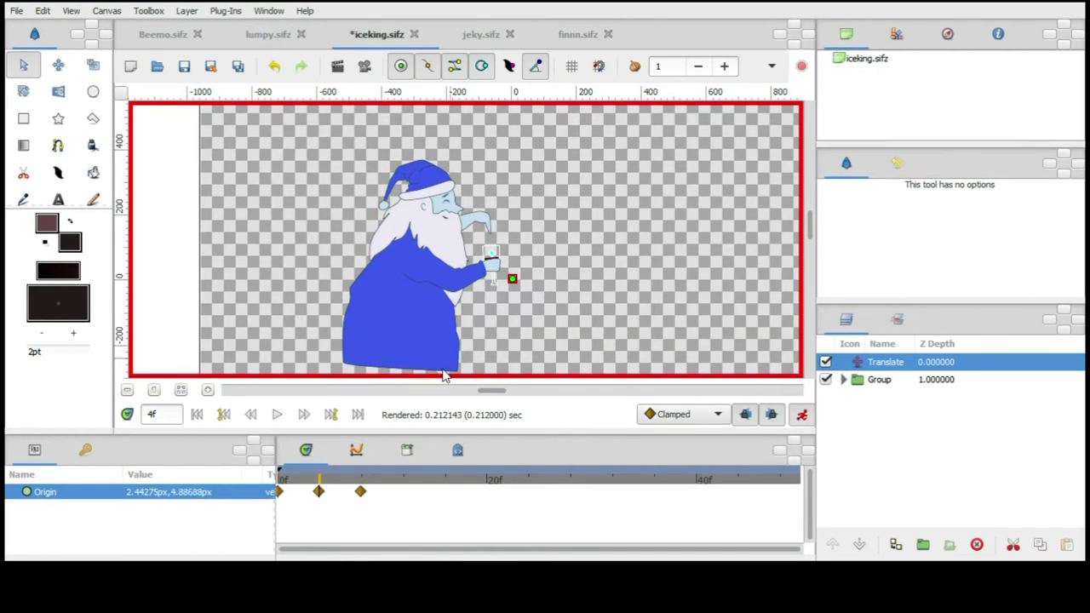
key(ctrl+period)
key(ctrl+period)
key(ctrl+period)
drag(513, 281, 523, 283)
key(ctrl+period)
key(ctrl+period)
key(ctrl+period)
key(ctrl+period)
key(ctrl+period)
key(ctrl+period)
key(ctrl+period)
key(ctrl+period)
key(ctrl+period)
key(ctrl+period)
key(ctrl+period)
key(ctrl+period)
click(403, 480)
key(ctrl+period)
key(ctrl+period)
key(ctrl+period)
key(ctrl+period)
key(ctrl+period)
key(ctrl+period)
key(ctrl+period)
key(ctrl+period)
key(ctrl+period)
key(ctrl+period)
key(ctrl+period)
key(ctrl+period)
key(ctrl+period)
key(ctrl+period)
key(ctrl+period)
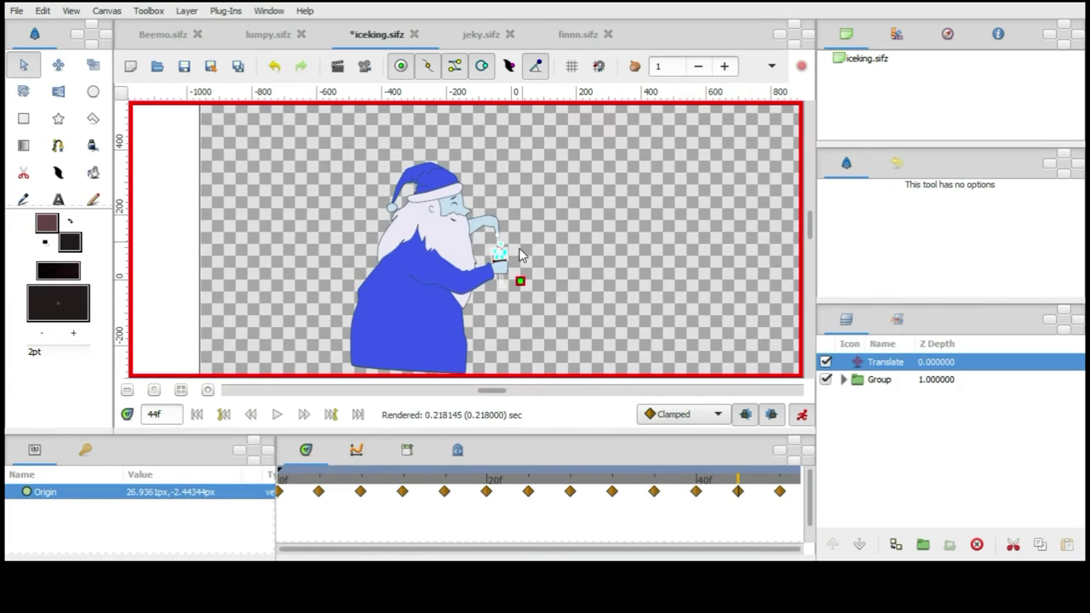
Select the glass region layer in the wizard drawing
scroll(517, 256, up, 7)
scroll(571, 249, down, 3)
click(571, 249)
scroll(571, 250, up, 3)
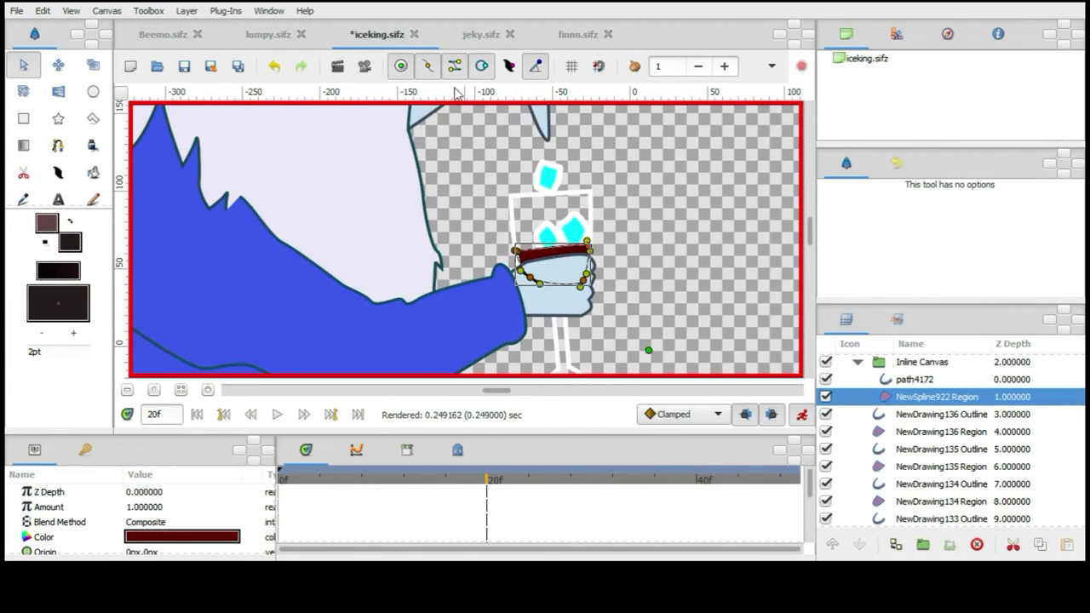
scroll(569, 248, down, 2)
scroll(637, 257, down, 2)
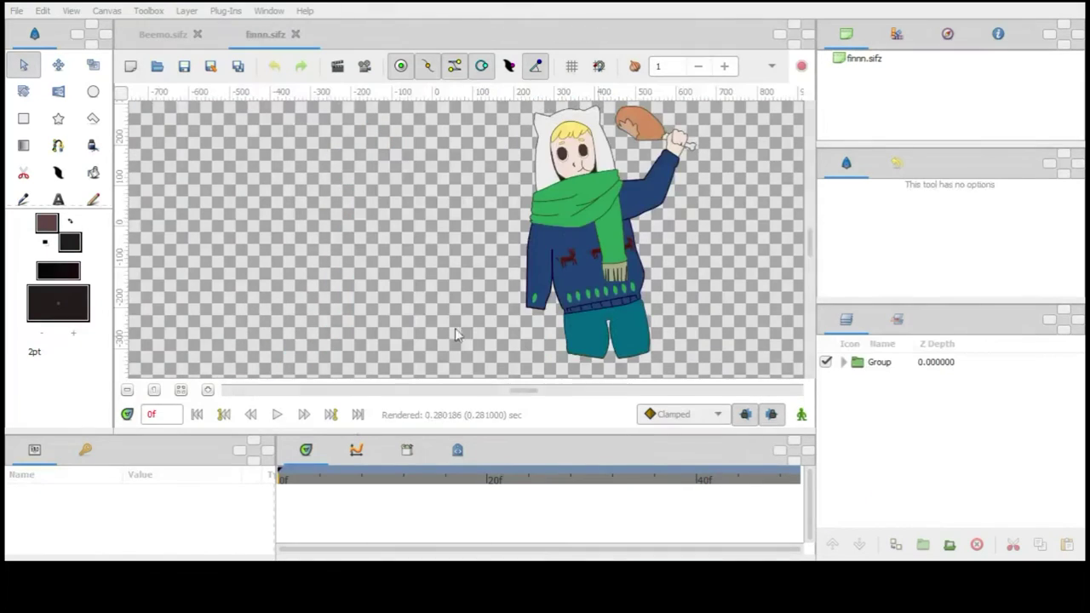
scroll(455, 335, down, 2)
In finnn.sifz, select the arm path, hand group and arm skeleton, then scrub to frame 25
click(639, 217)
click(911, 375)
scroll(903, 401, up, 2)
click(903, 400)
scroll(641, 219, up, 2)
drag(341, 482, 539, 481)
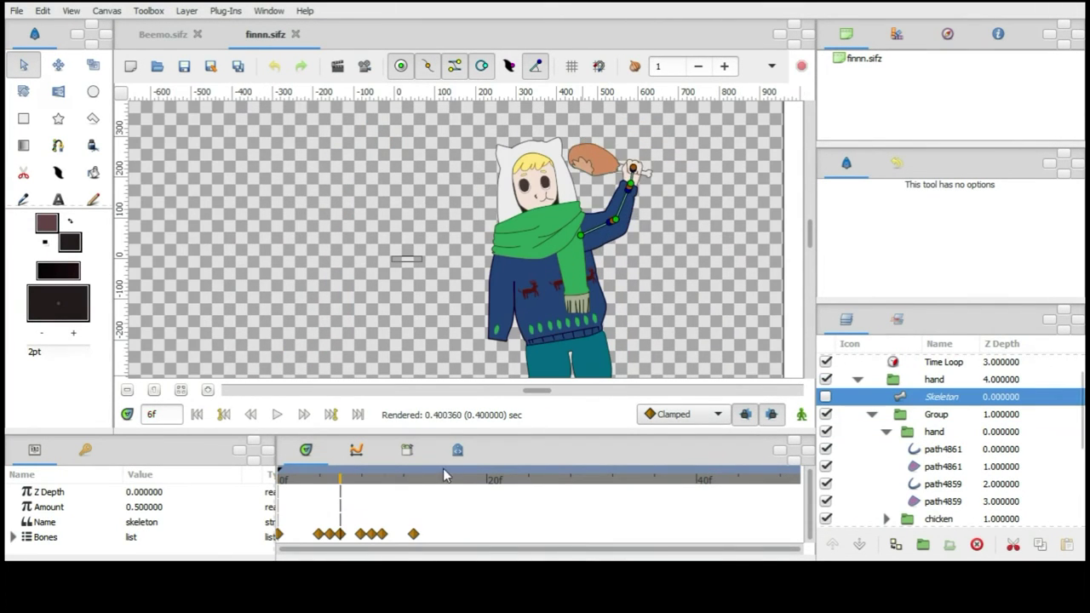
Select hand path4861 and the arm skeleton layer, jumping to frame 37
click(890, 449)
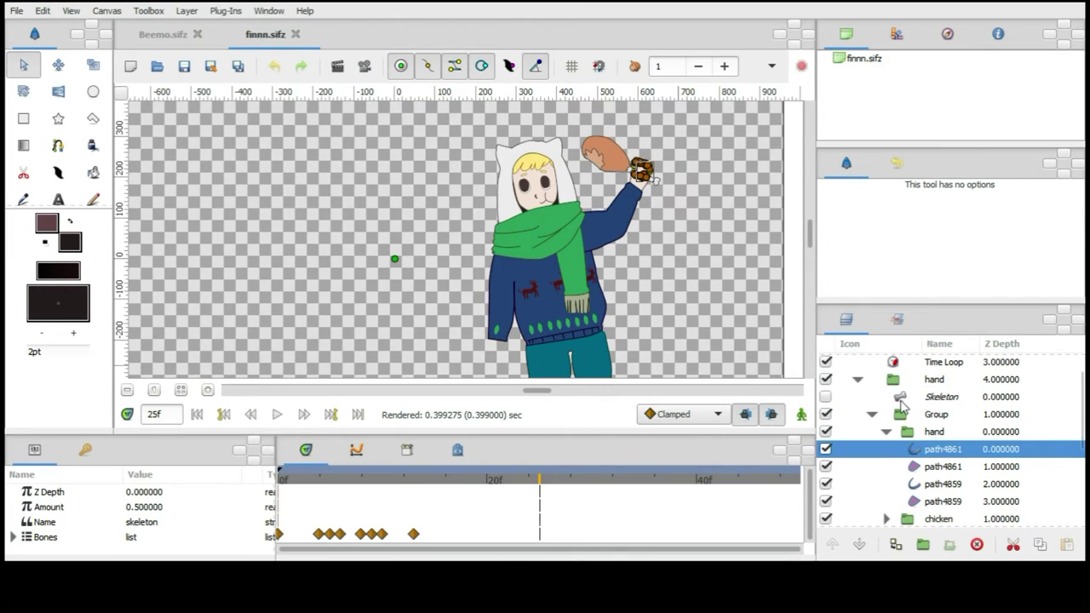
click(891, 397)
click(665, 481)
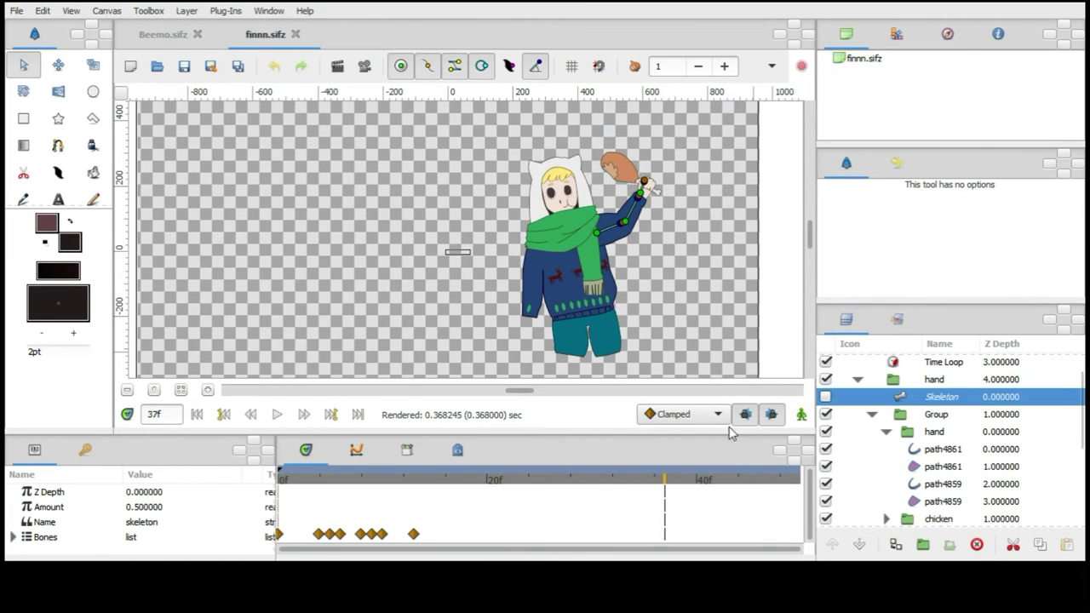
scroll(576, 188, up, 3)
scroll(576, 188, up, 3)
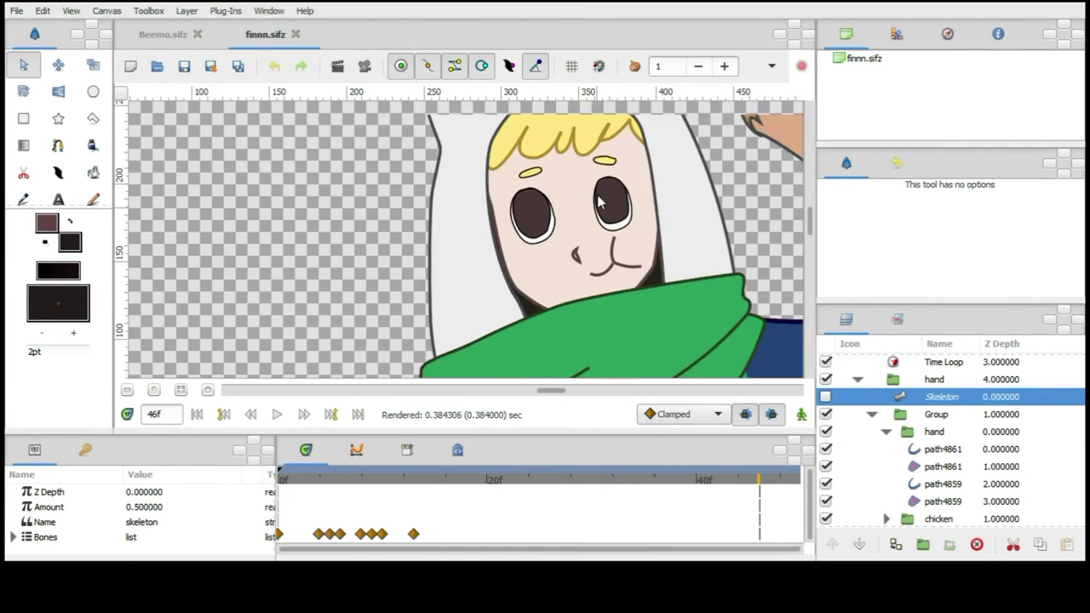
scroll(576, 188, up, 2)
Check the eyes at frames 15, 23 and 37, then enable marce in the party scene
click(434, 480)
click(519, 480)
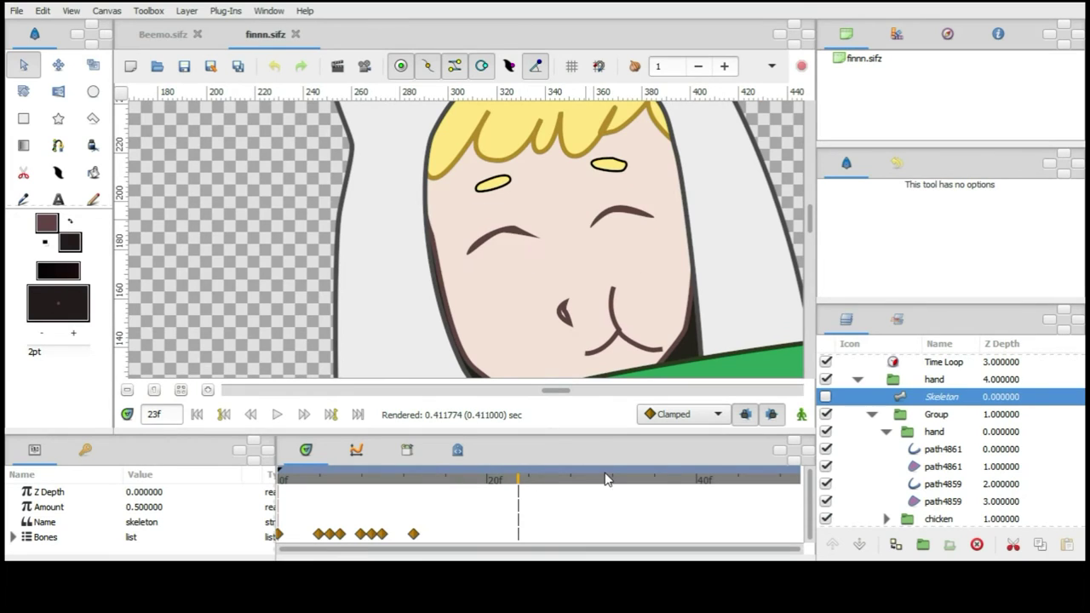
click(665, 482)
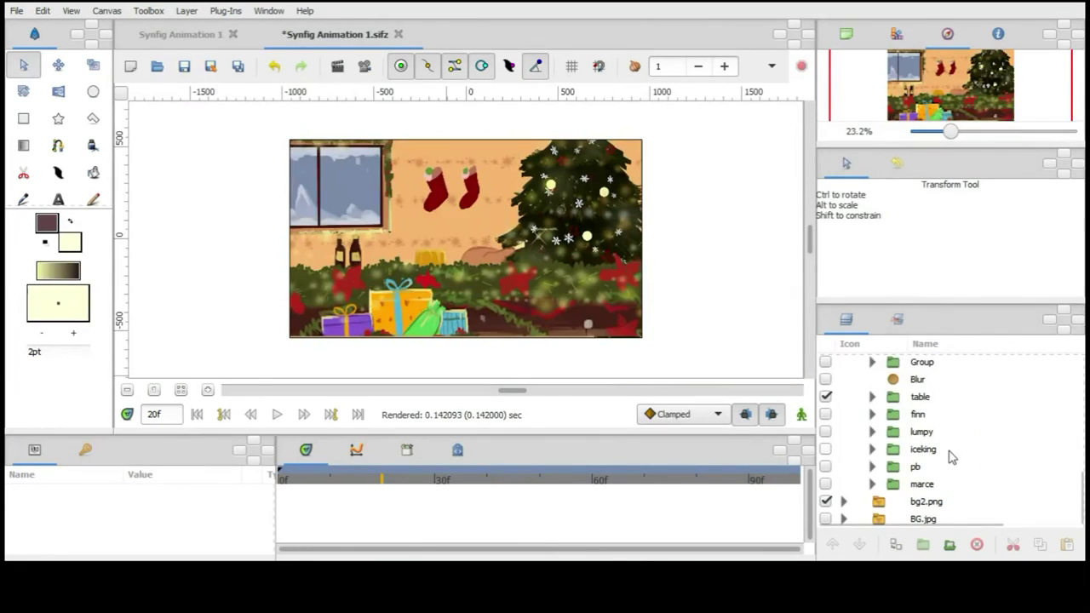
click(825, 484)
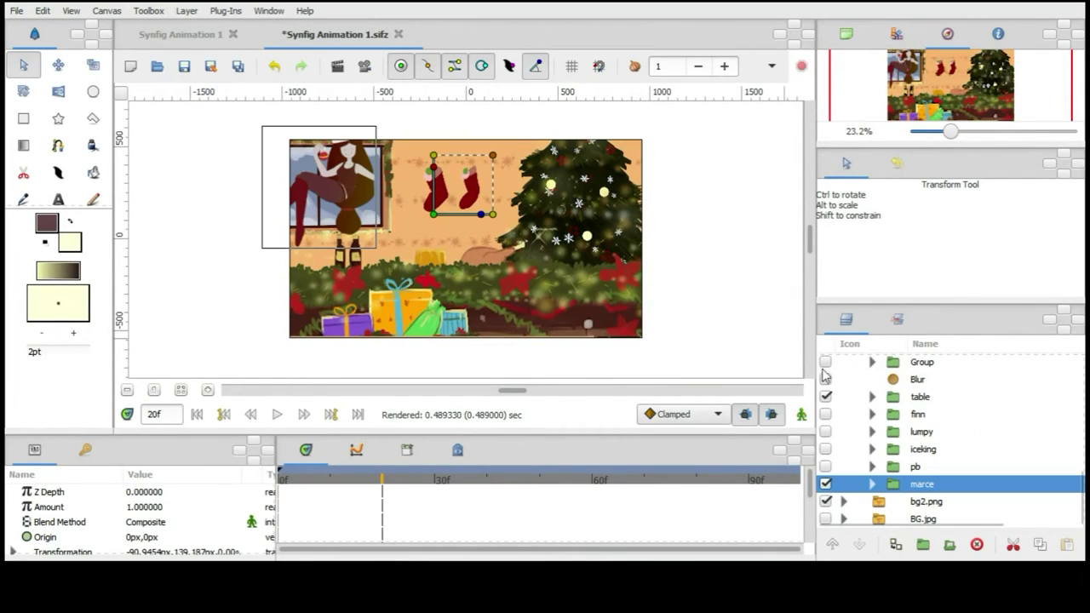
Enable the pb and iceking characters and the marce Gradient206 layer
click(870, 484)
click(825, 502)
click(842, 469)
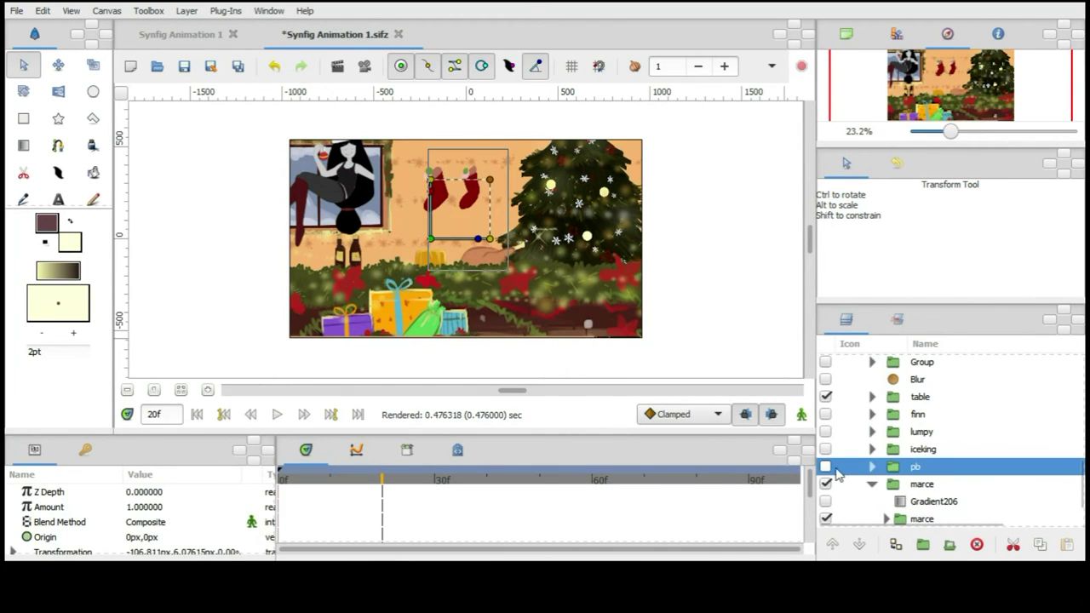
click(825, 467)
click(826, 484)
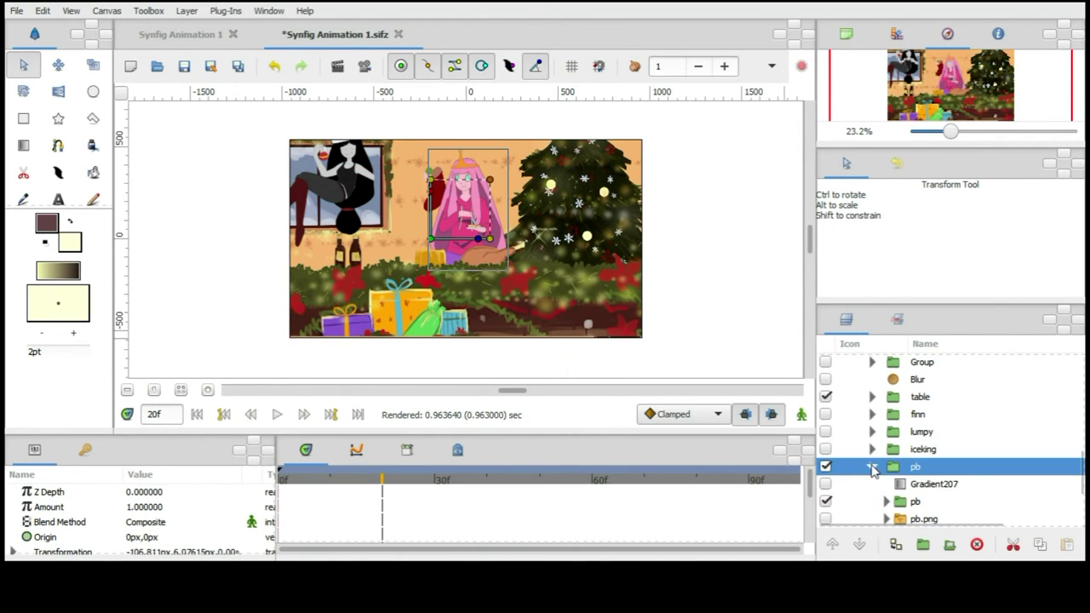
click(872, 467)
click(825, 449)
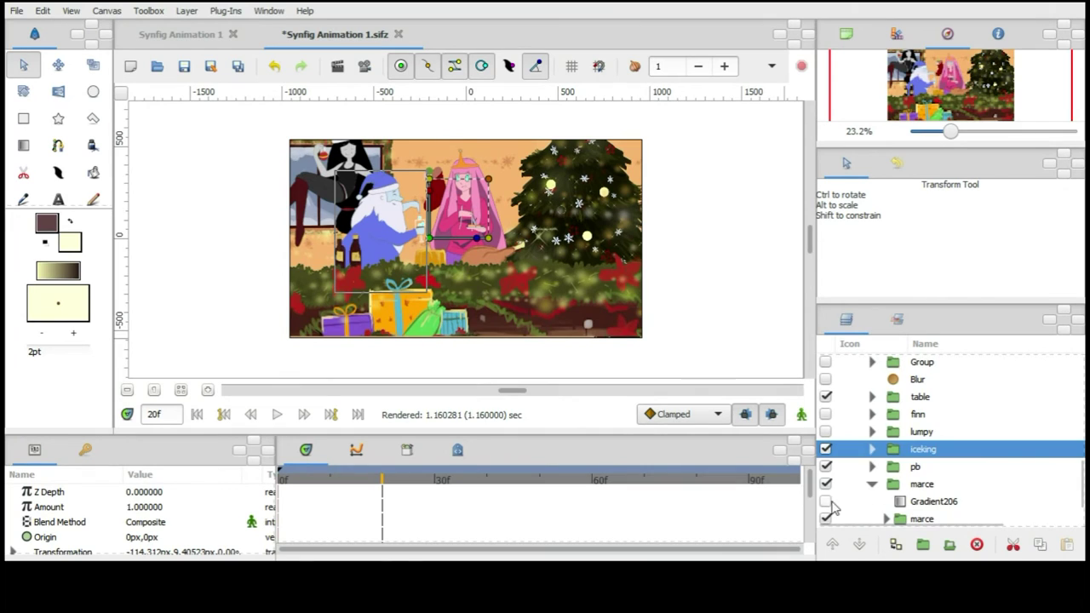
click(826, 502)
Enable the marce, lumpy and finn characters
scroll(839, 502, down, 2)
click(826, 483)
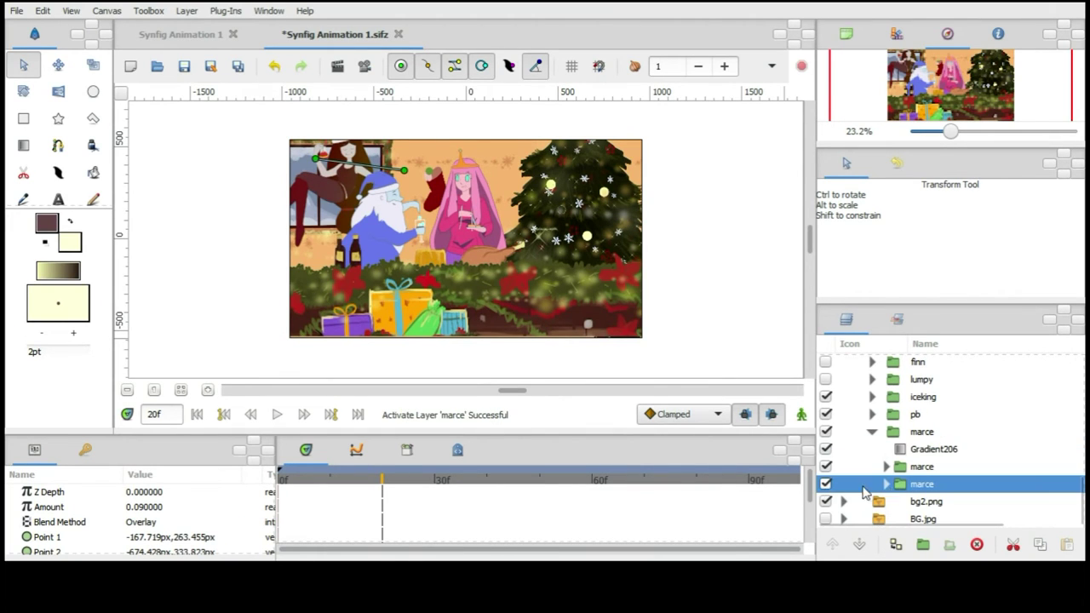
click(872, 433)
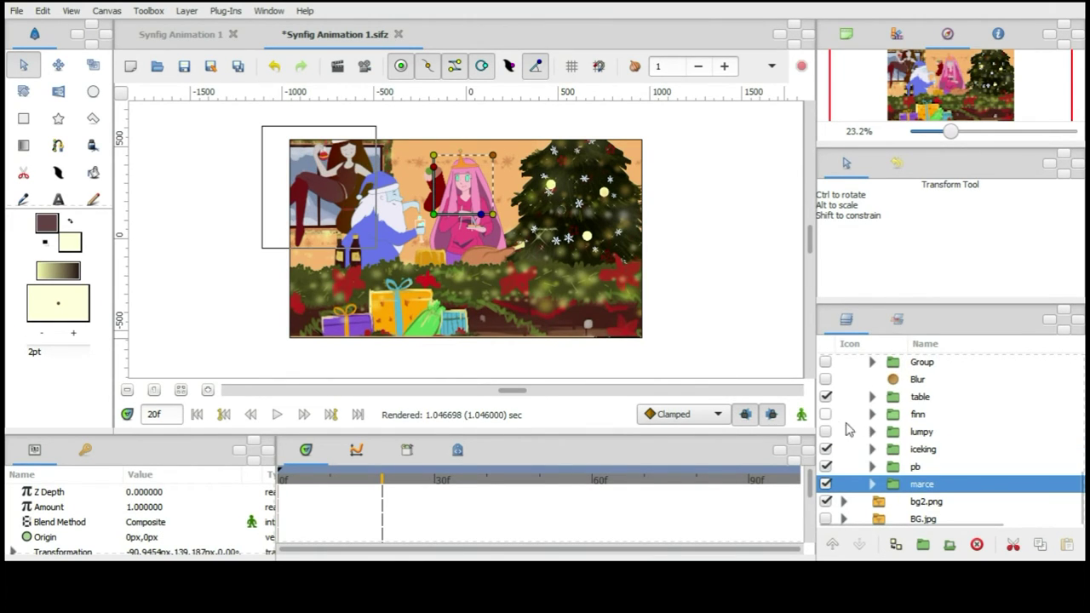
click(826, 432)
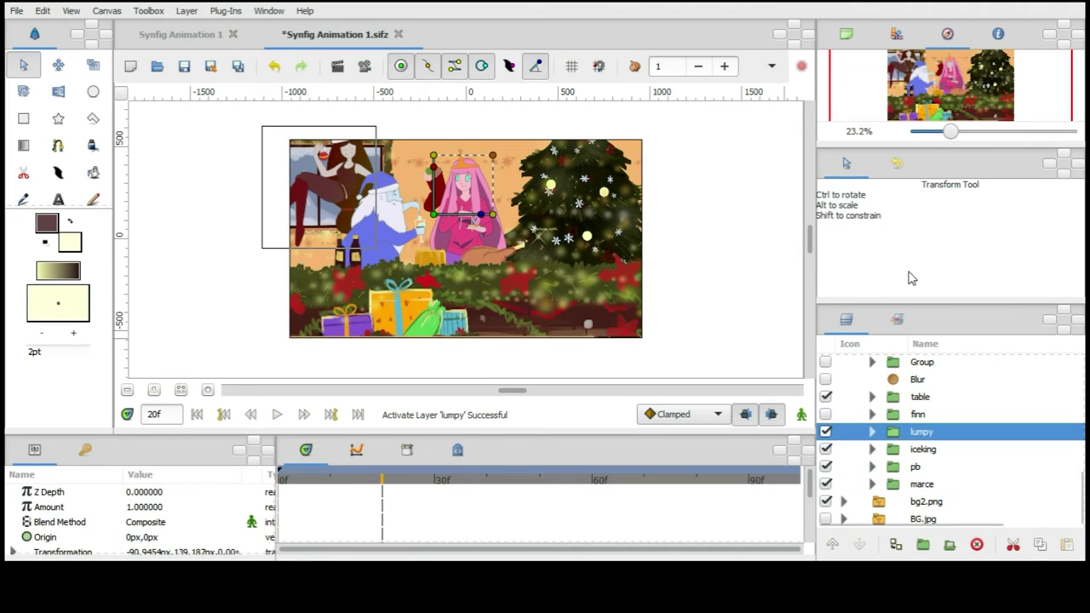
click(826, 415)
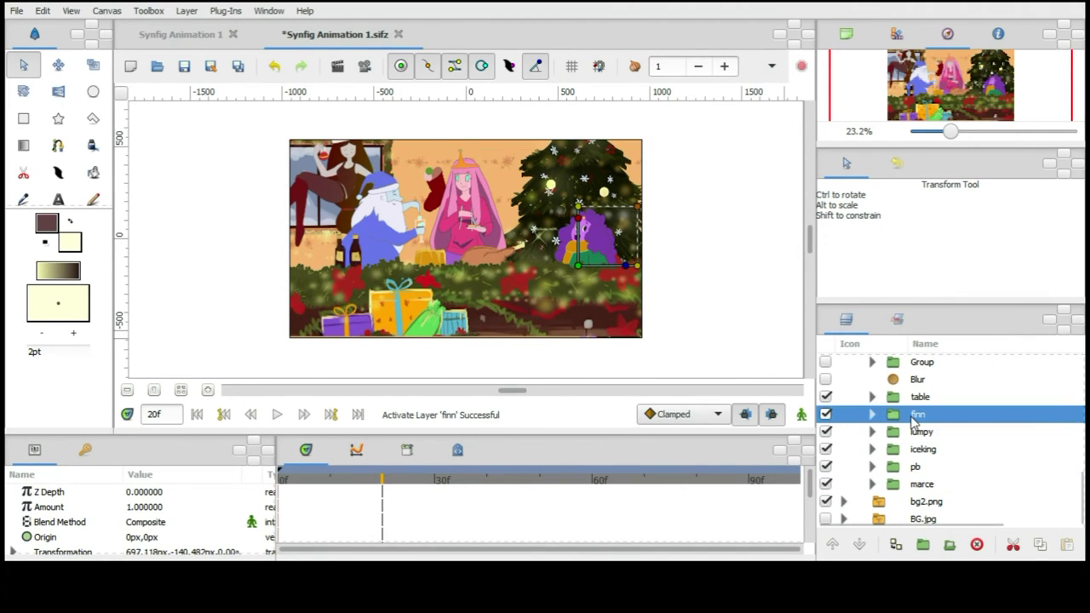
Enable the Blur, Group and Scale layers
scroll(831, 418, up, 2)
click(826, 408)
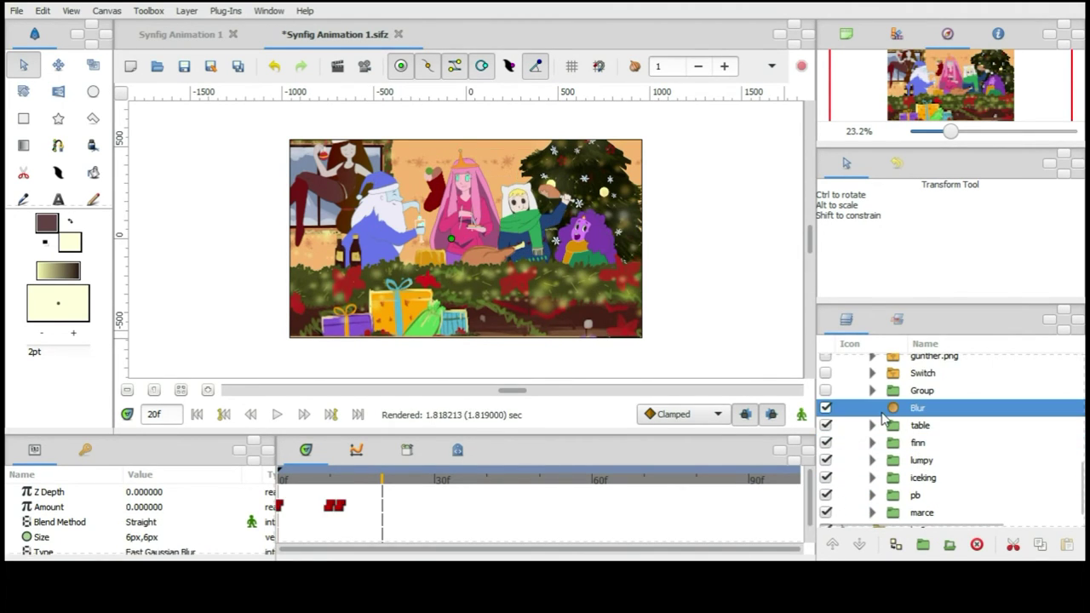
scroll(877, 416, up, 1)
click(826, 419)
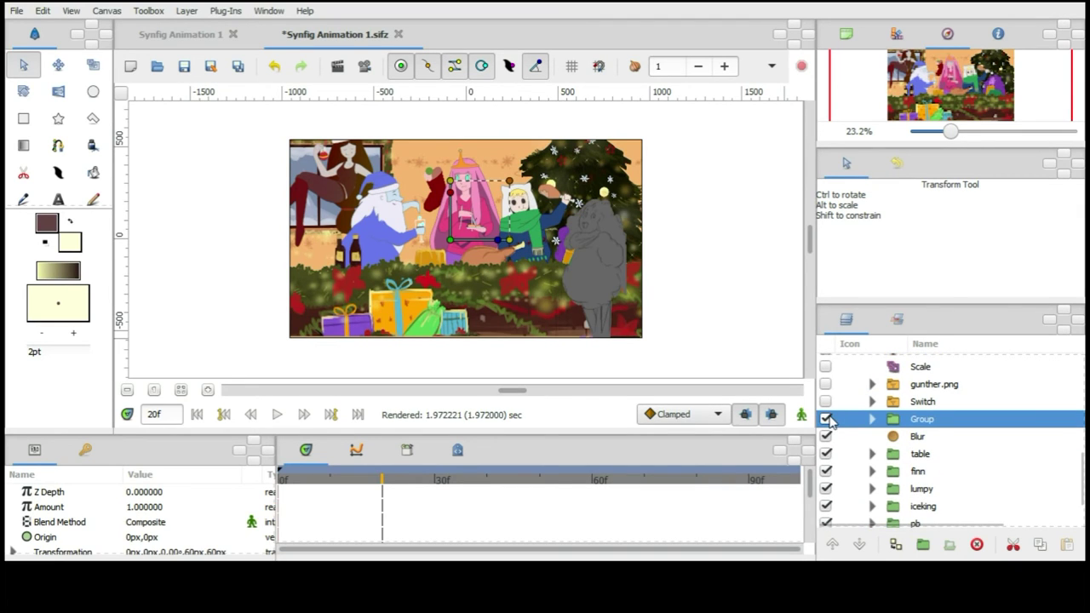
scroll(912, 419, up, 1)
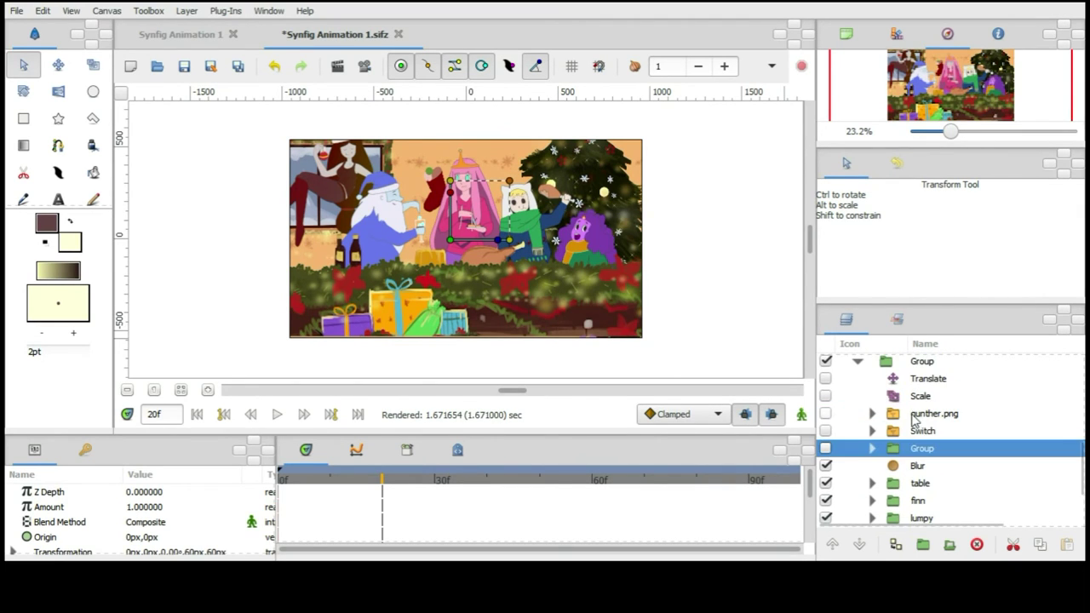
click(825, 396)
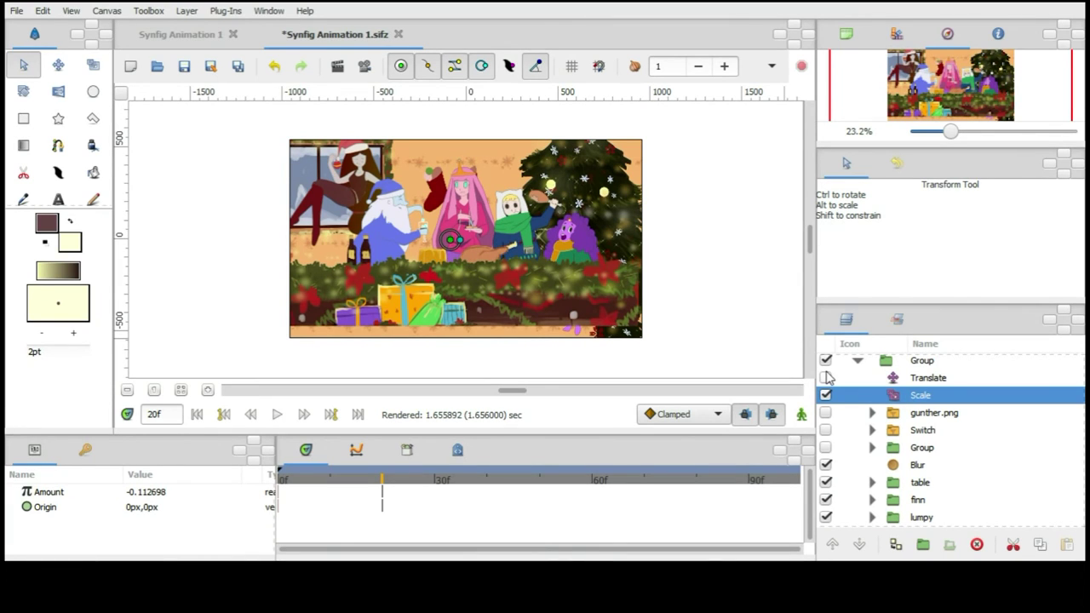
Enable the Translate layer and toggle the Scale zoom layer off and back on
click(826, 378)
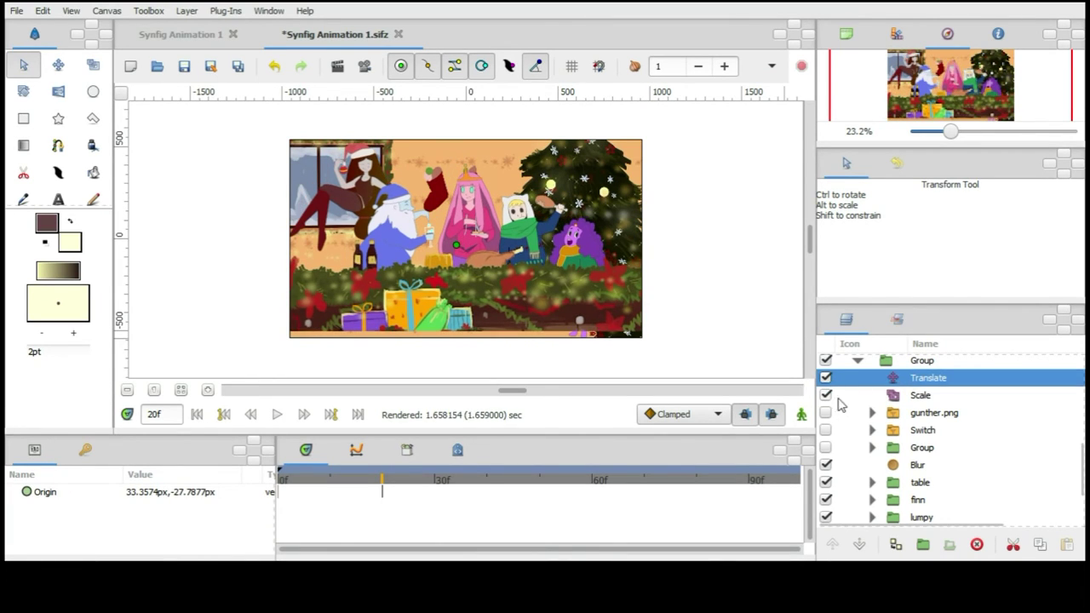
click(826, 396)
click(826, 396)
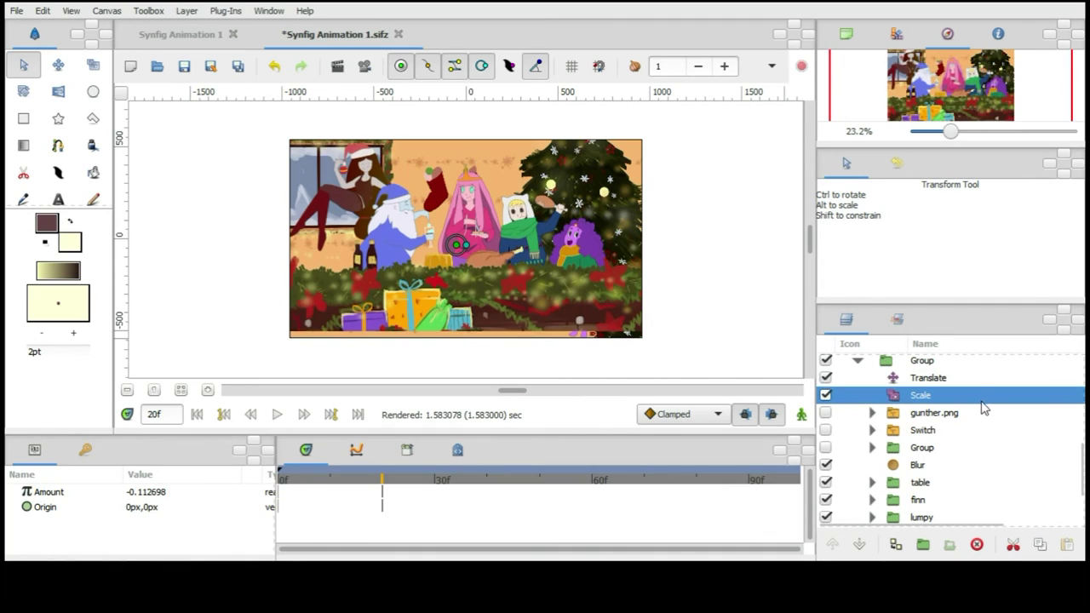
scroll(934, 424, up, 2)
scroll(852, 426, up, 3)
Show the FP, jake and bmo characters in the scene
click(825, 429)
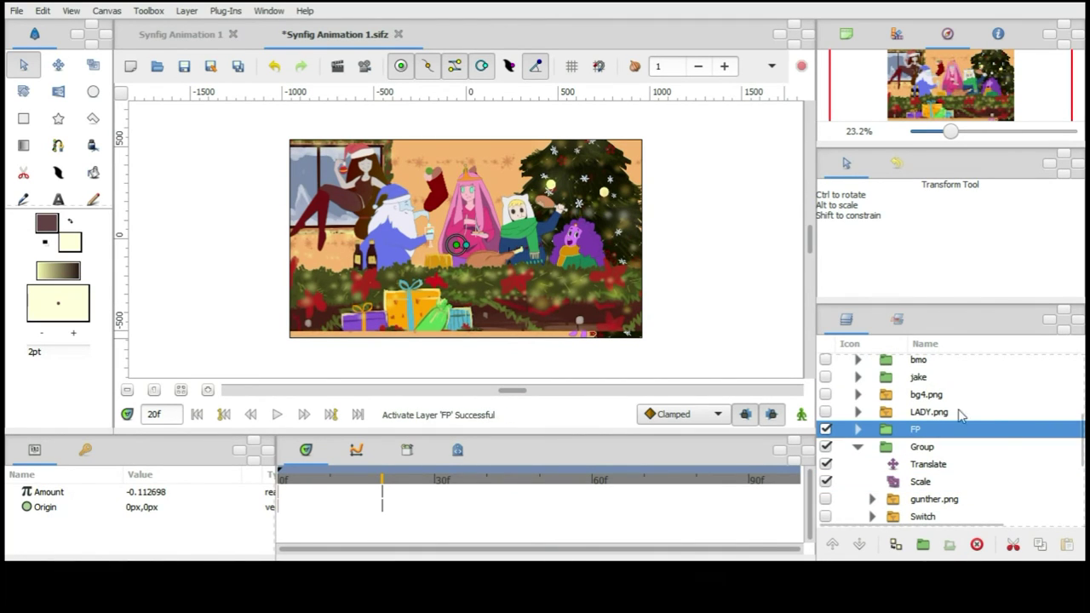
scroll(869, 409, up, 1)
click(826, 406)
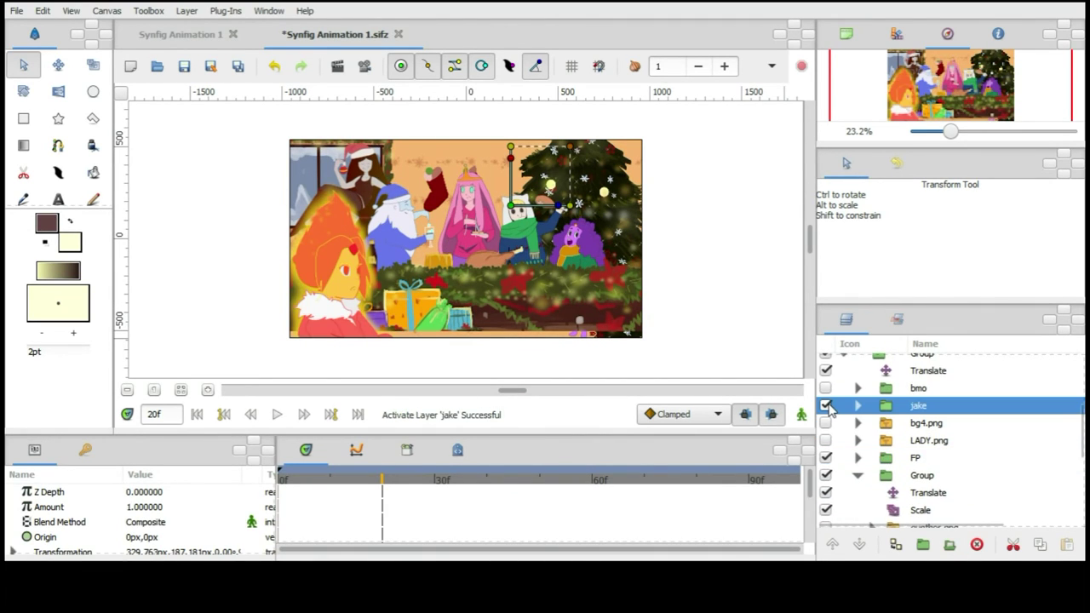
click(825, 388)
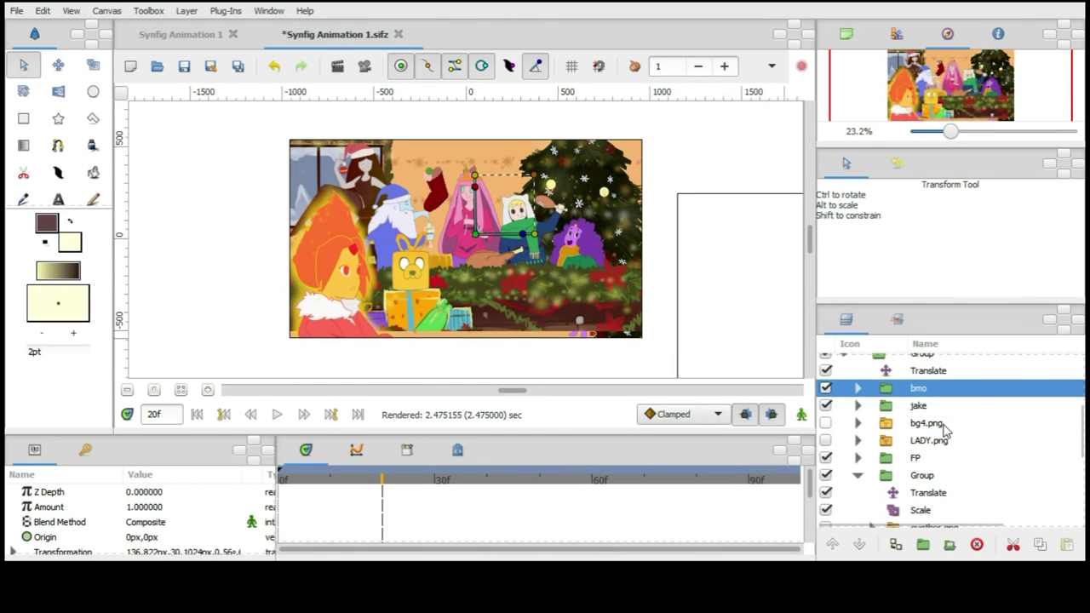
Enable the upper Scale, Translate, second Scale, Rotate and Blur layers
scroll(944, 431, up, 2)
scroll(944, 430, up, 3)
click(826, 423)
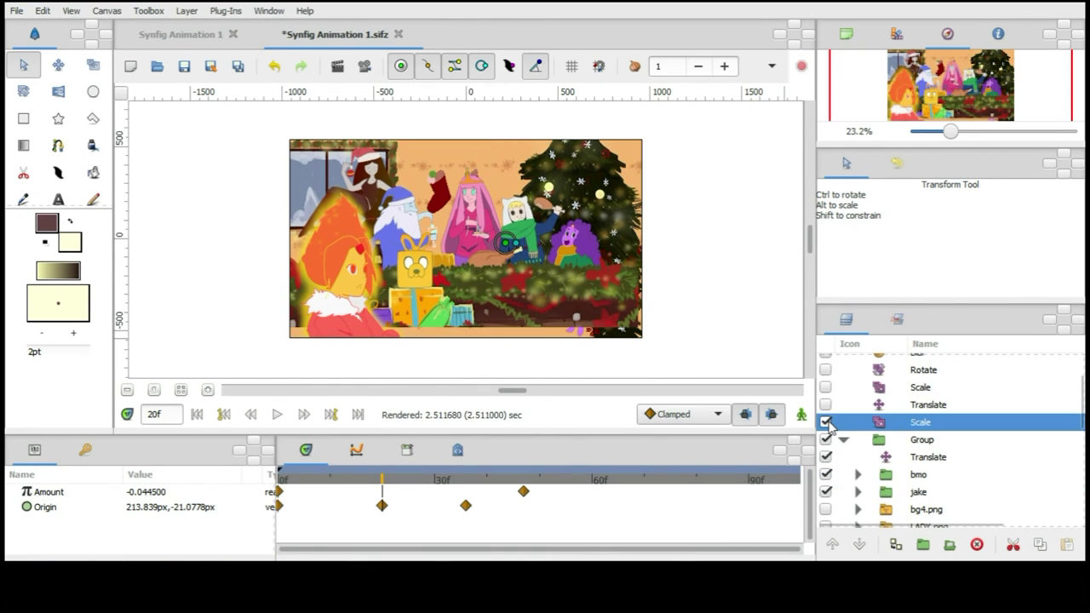
click(826, 405)
click(826, 387)
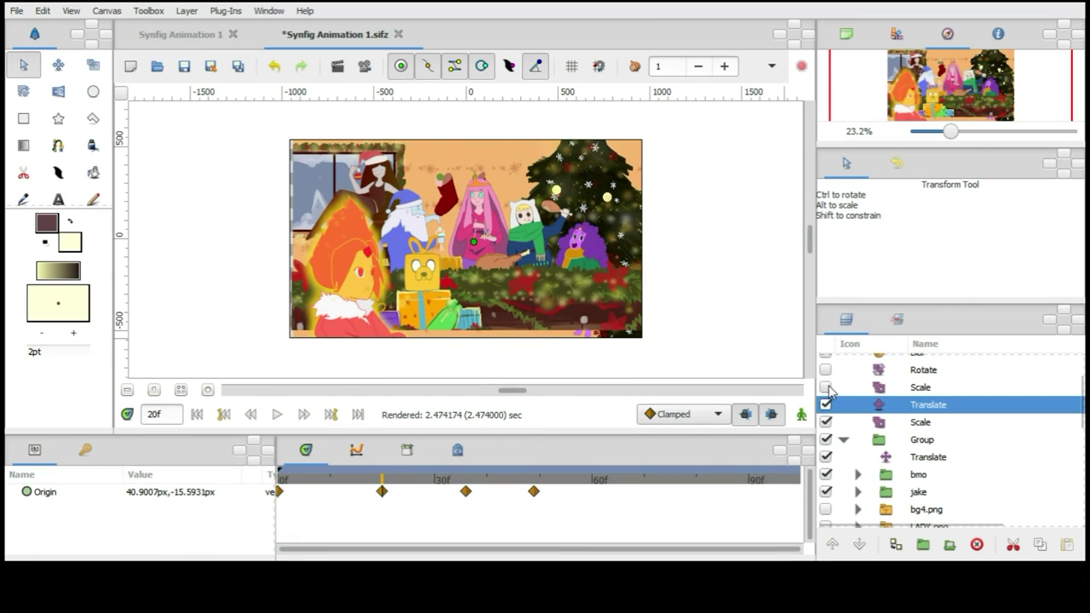
scroll(920, 417, up, 2)
click(826, 398)
click(825, 381)
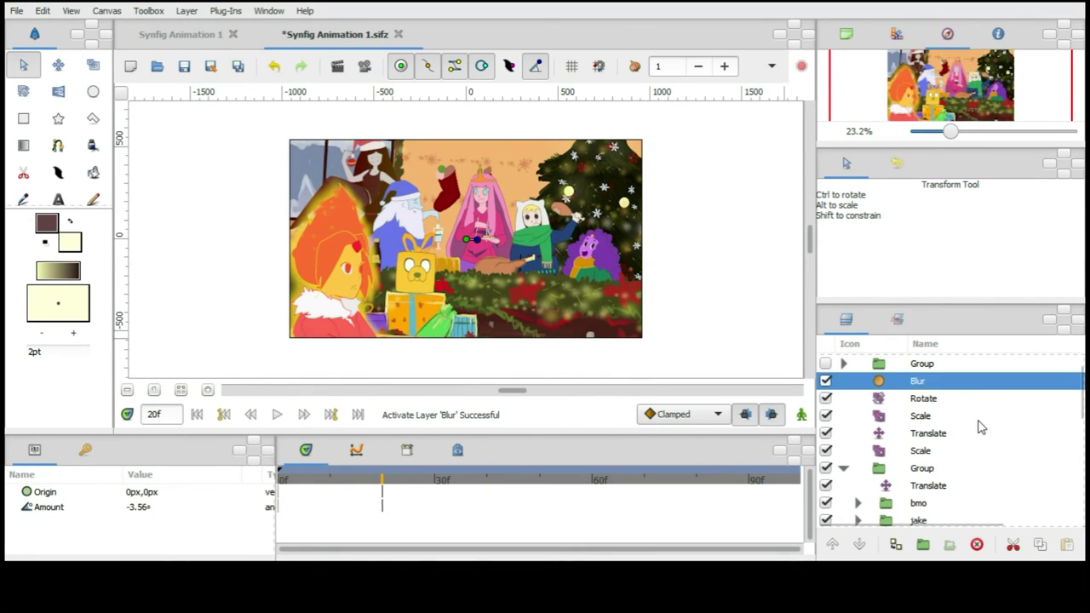
Enable the frame Group, Rectangle097, its Rotate and Translate layers, and Gradient209
scroll(978, 426, up, 3)
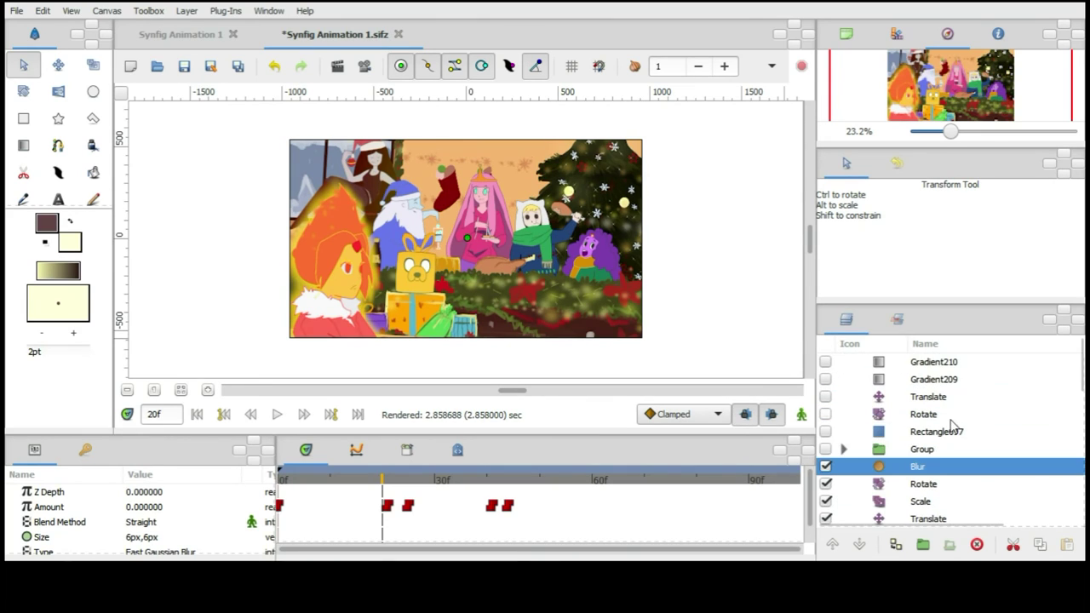
click(825, 449)
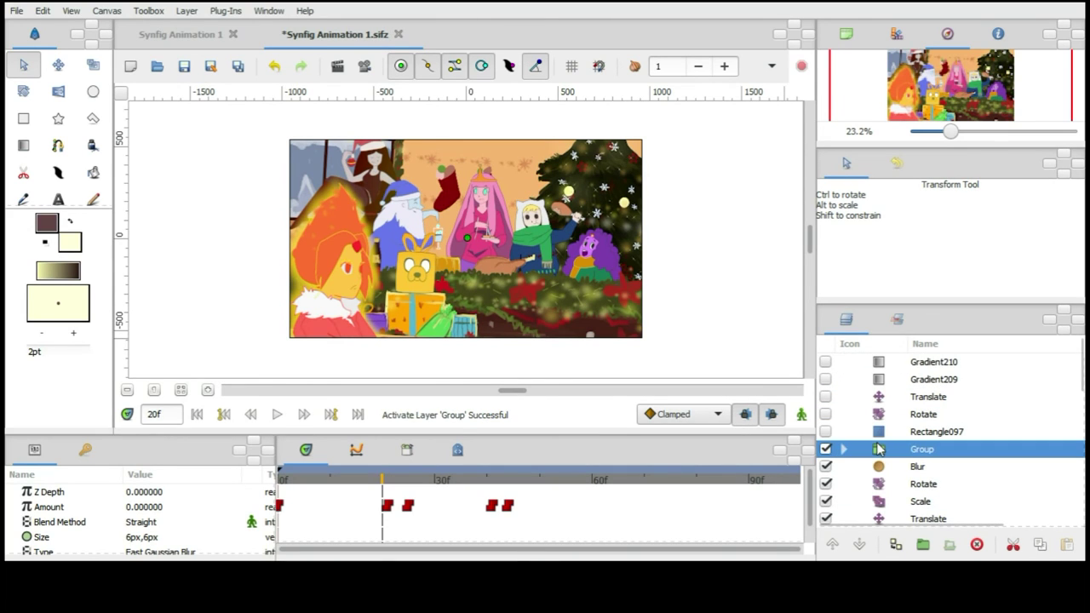
click(825, 432)
click(826, 414)
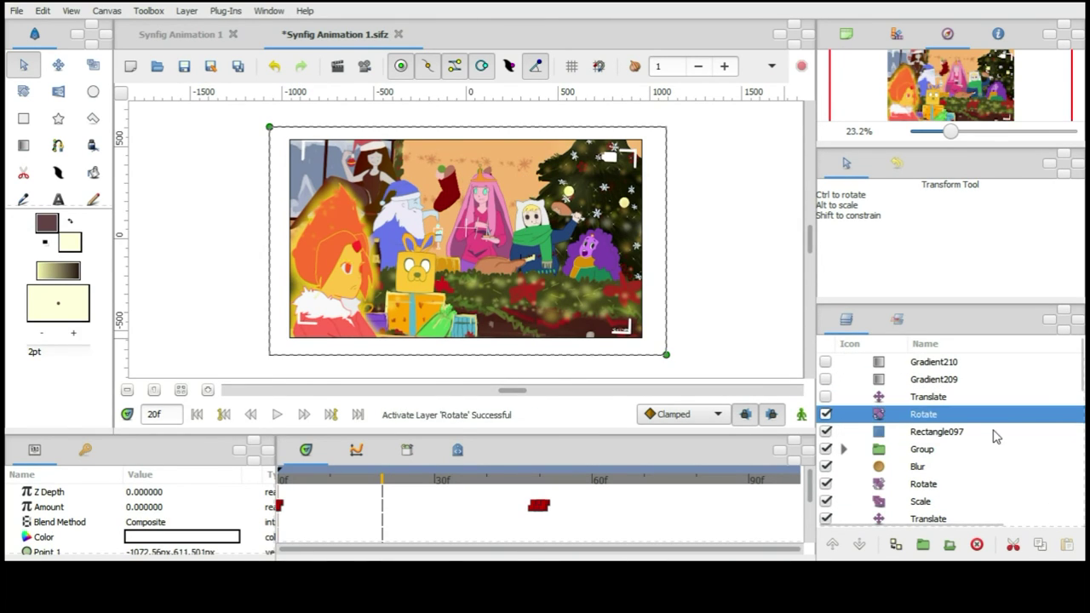
click(826, 397)
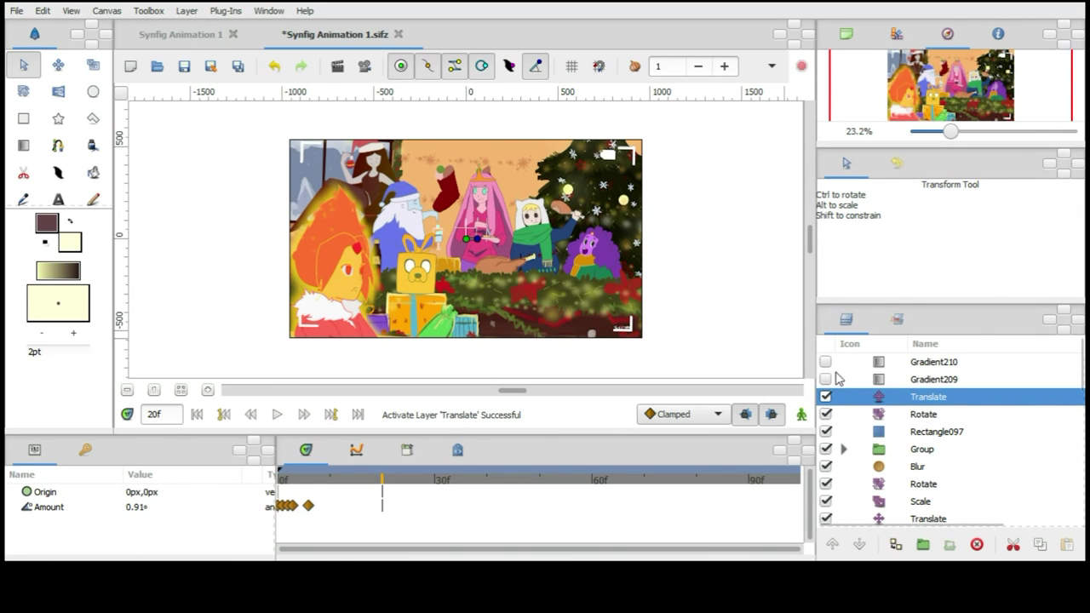
click(826, 379)
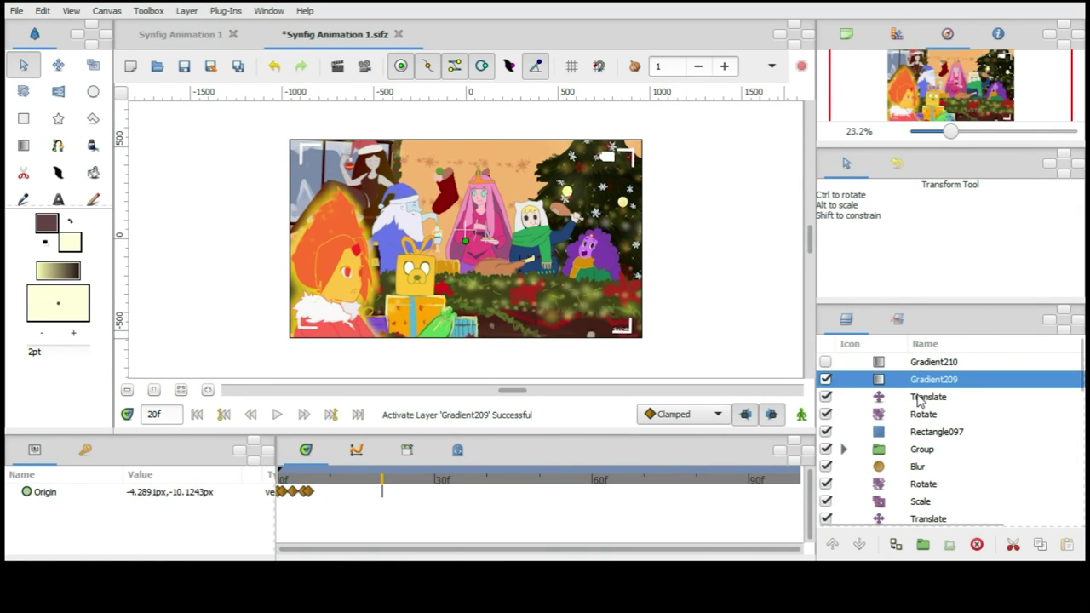